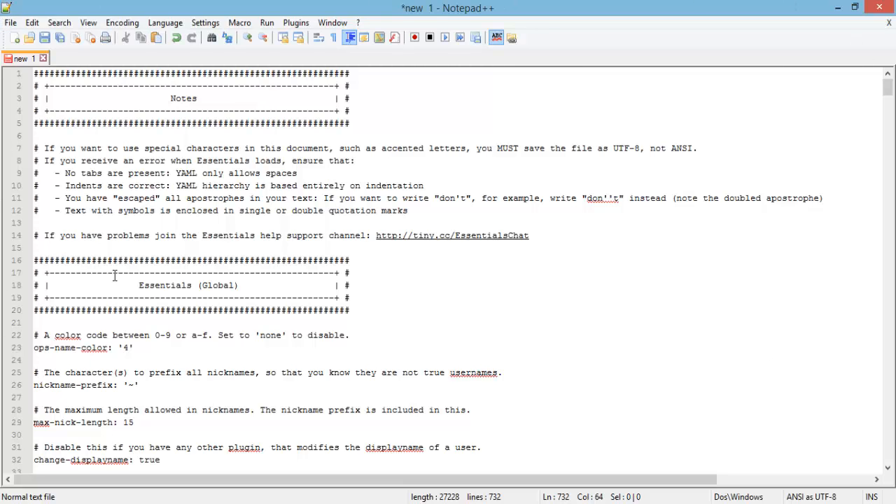
- Skim the Essentials configuration from the opening notes to the end of the file and return to the beginning
left_click_drag(106, 224, 189, 249)
left_click_drag(197, 309, 225, 215)
left_click_drag(397, 203, 434, 221)
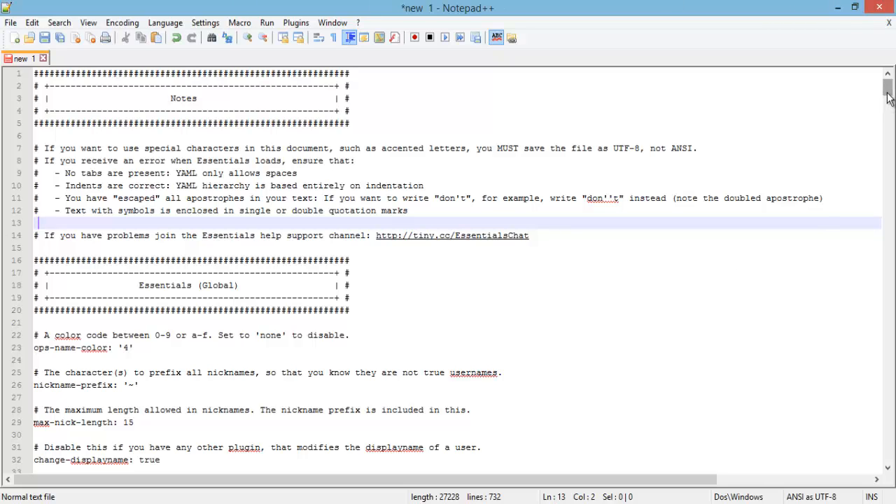
mouse_move(887, 97)
left_mouse_down()
mouse_move(894, 473)
mouse_move(894, 91)
left_mouse_up()
left_click_drag(895, 469, 892, 469)
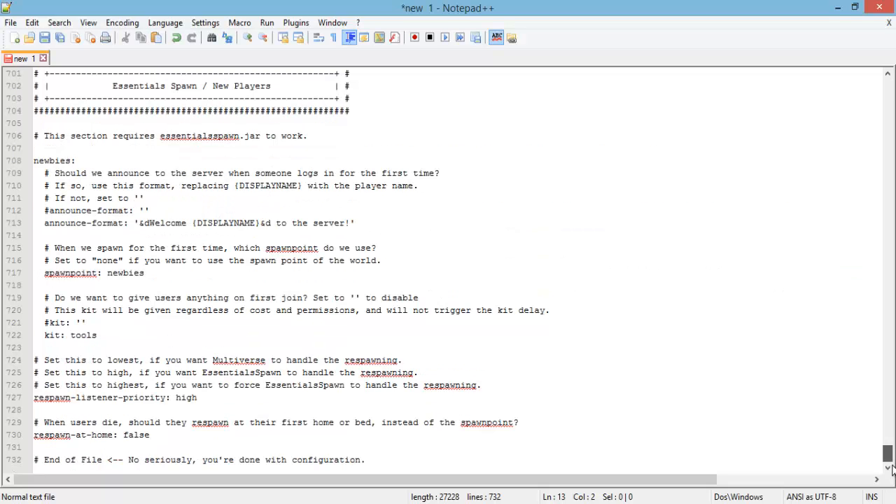
left_click_drag(891, 469, 887, 82)
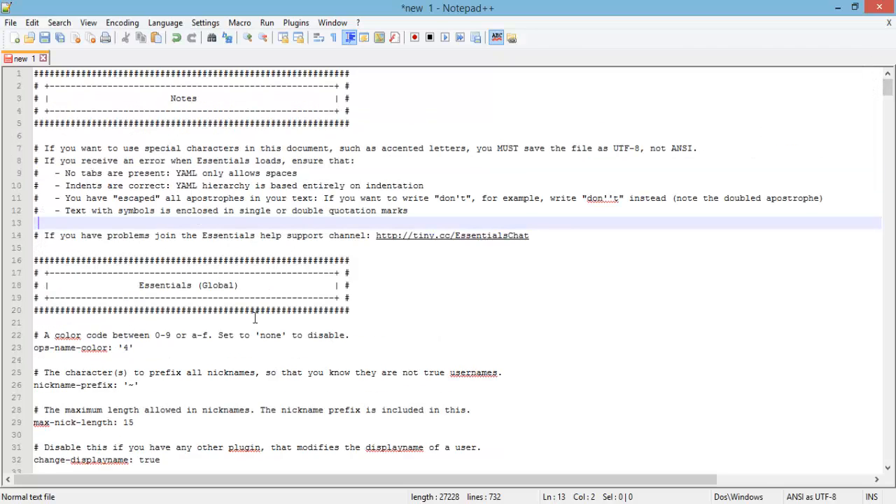
- Try the digits 134567 as the ops-name-color value, and restore it to '4'
left_click_drag(135, 348, 34, 332)
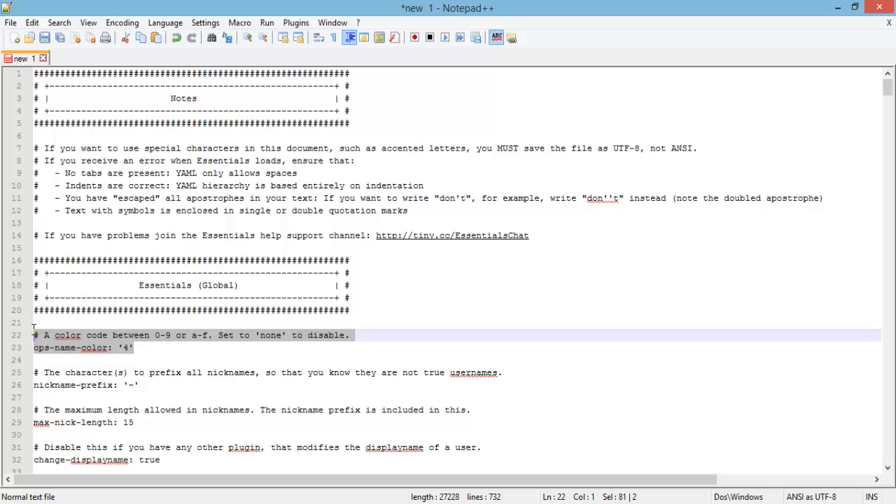
left_click(128, 347)
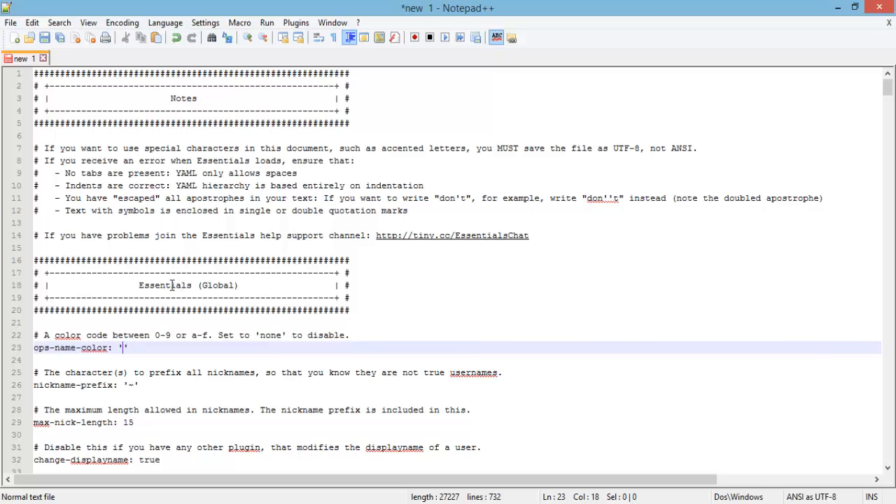
type("134567")
key("BackSpace")
key("BackSpace")
key("BackSpace")
key("BackSpace")
key("BackSpace")
key("BackSpace")
type("4")
left_click(276, 348)
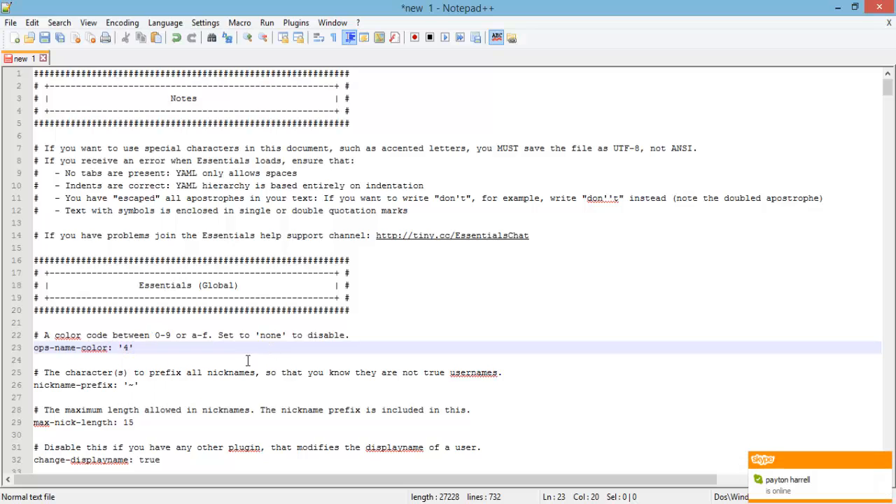
- Remove the ~ from nickname-prefix, leaving only the empty quotation marks
left_click(134, 385)
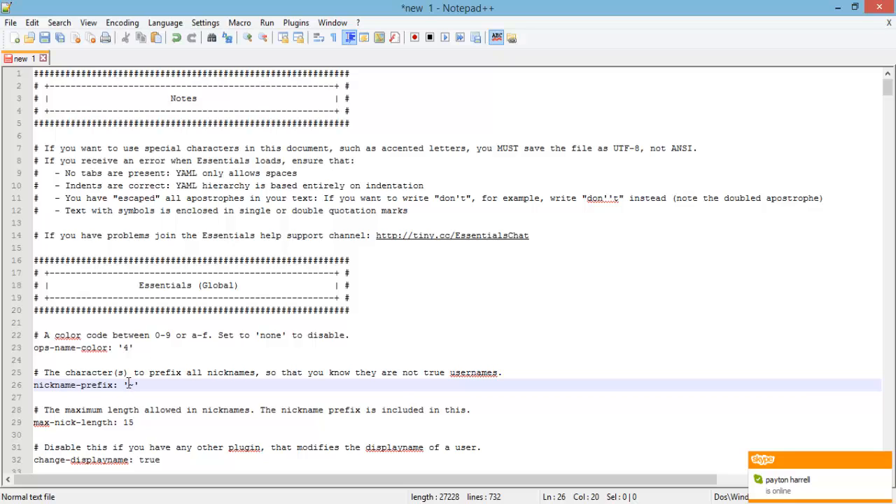
left_click_drag(133, 385, 129, 385)
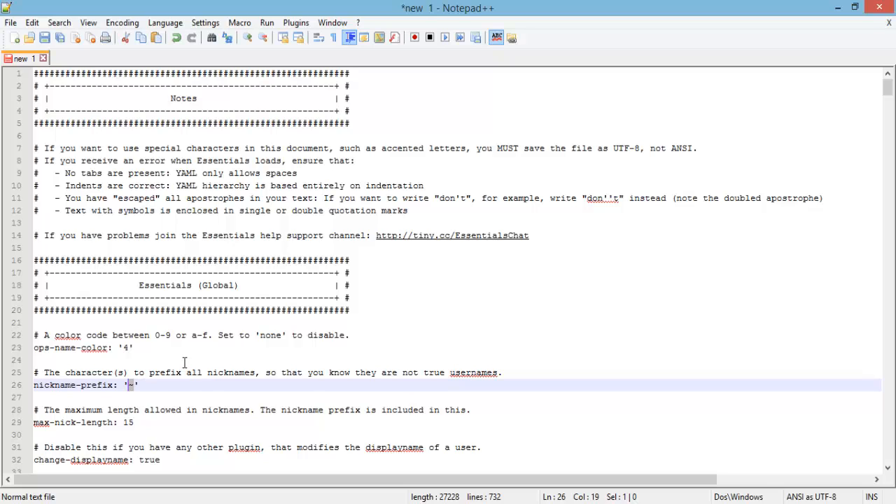
key("Delete")
- Set max-nick-length to 30 in the Essentials (Global) section
left_click(146, 422)
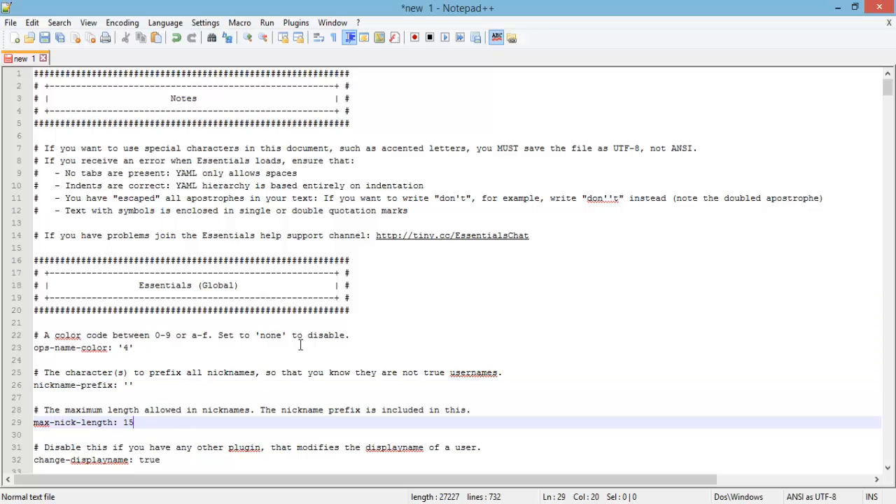
scroll(769, 217, "down", 3)
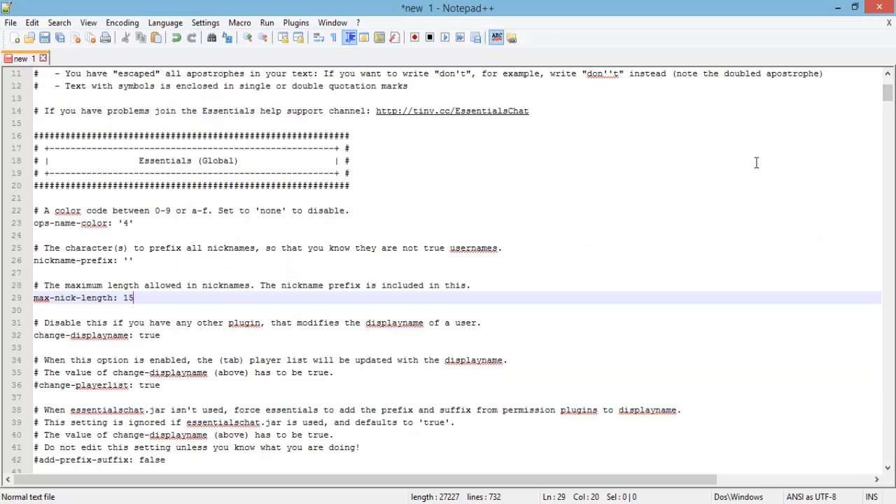
key("BackSpace")
key("BackSpace")
type("30")
key("Escape")
- Set both teleport-cooldown and teleport-delay to 5 seconds
left_click_drag(887, 98, 887, 110)
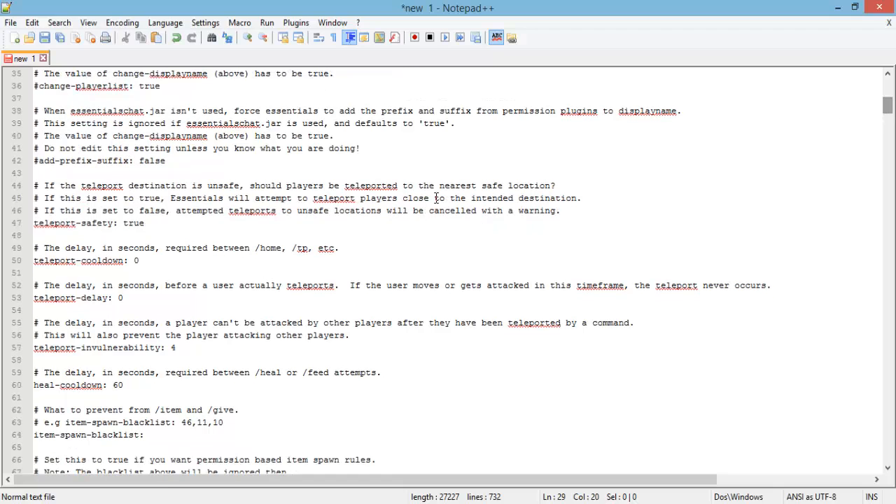
left_click(147, 258)
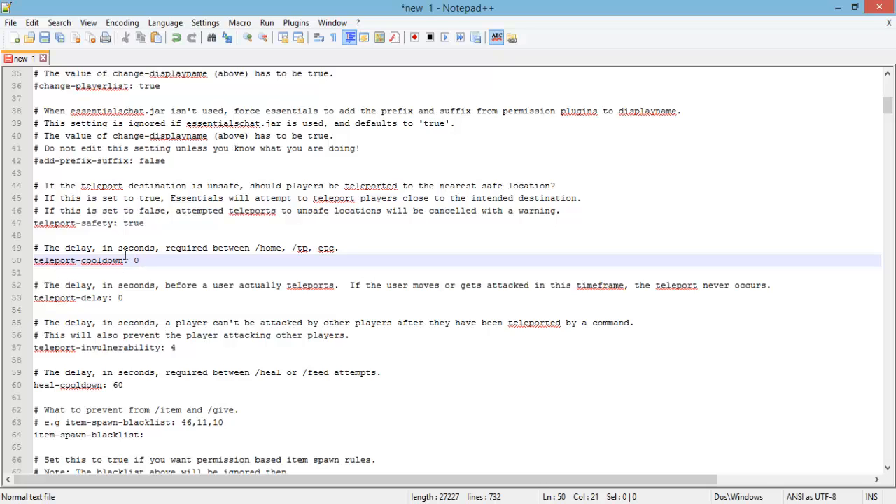
left_click(129, 299)
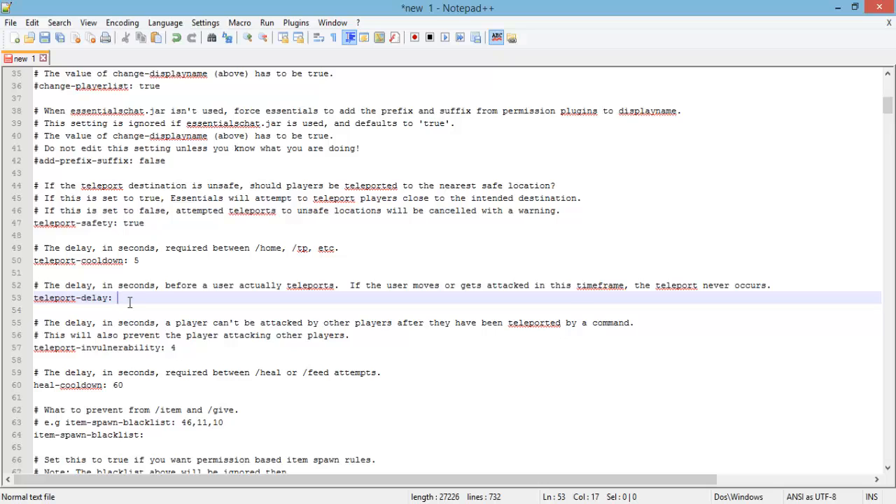
type("5")
key("BackSpace")
type("5")
left_click(142, 260)
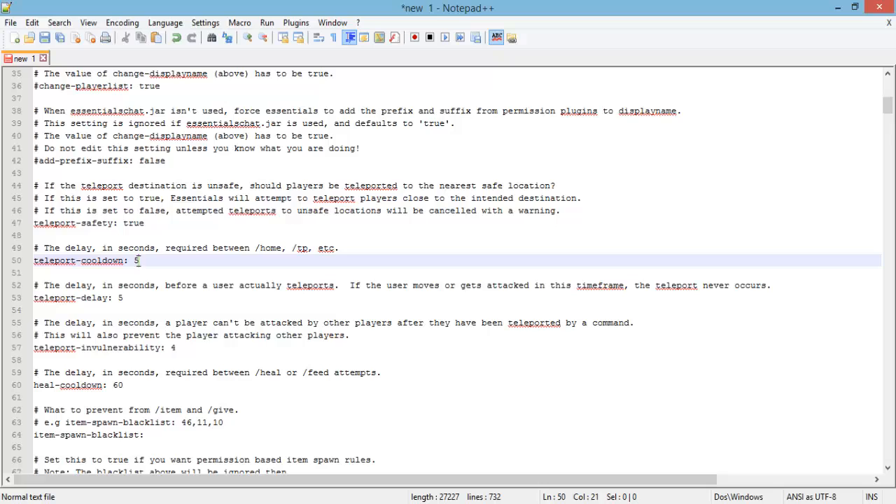
left_click(149, 268)
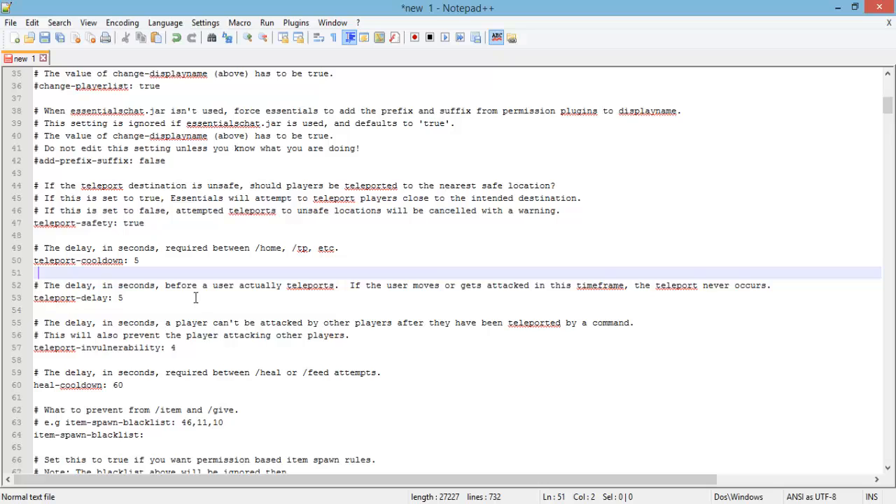
- Set teleport-invulnerability to 2 seconds
left_click(183, 348)
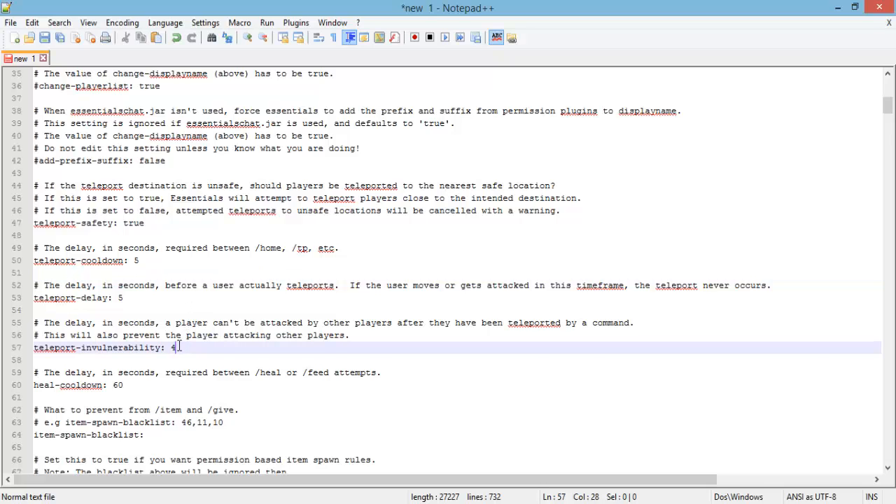
key("BackSpace")
type("2")
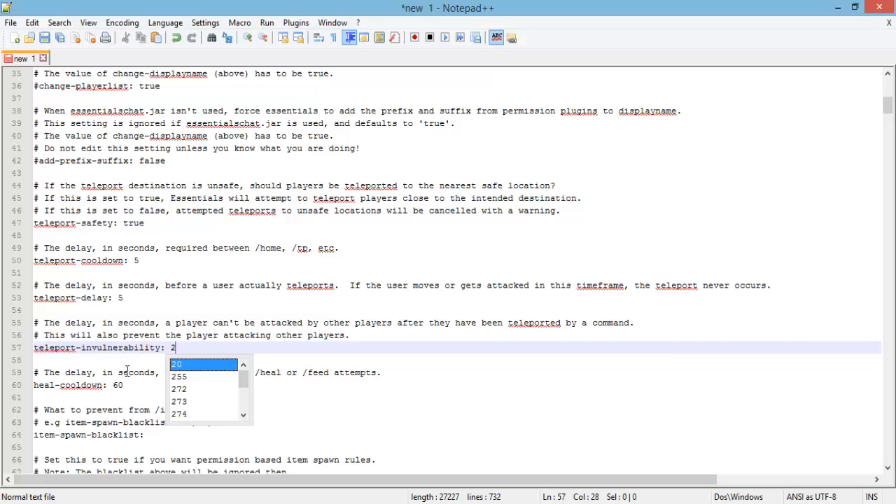
key("Escape")
- Set heal-cooldown, the delay between /heal or /feed attempts, to 120 seconds
left_click(126, 385)
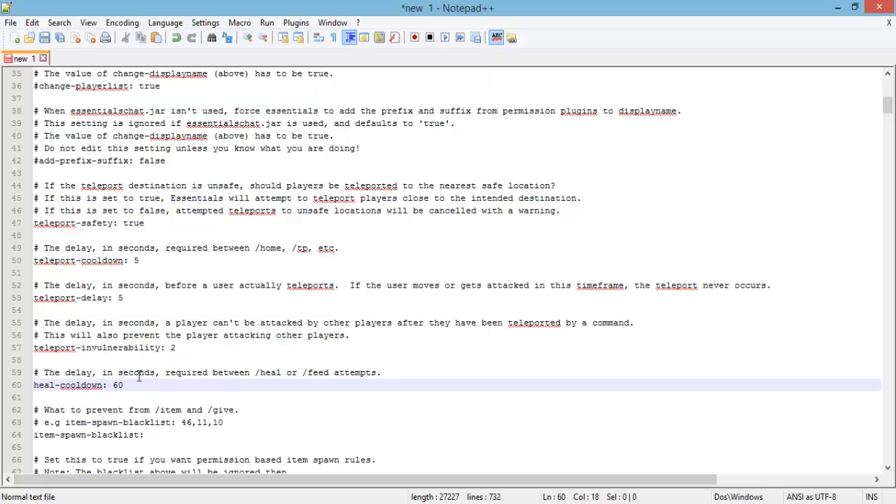
key("BackSpace")
key("BackSpace")
type("120")
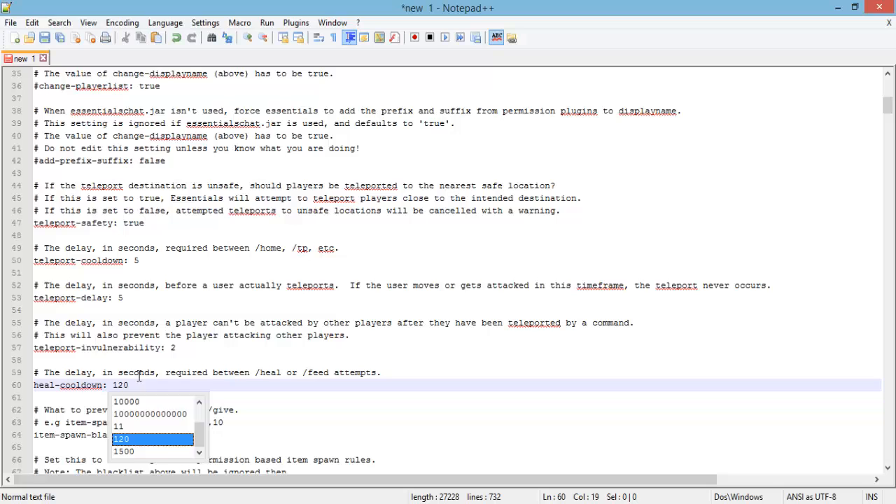
key("Escape")
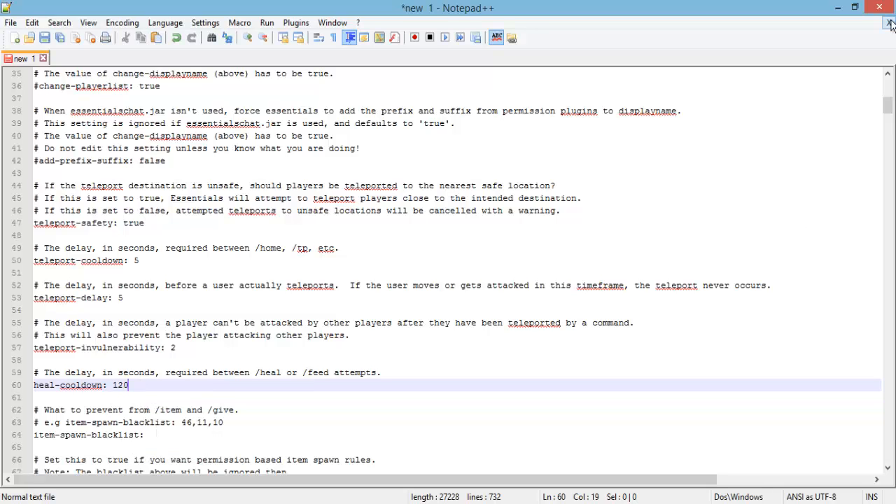
- Set spawnmob-limit, the mob limit per /spawnmob command, to 3
left_click_drag(887, 112, 887, 123)
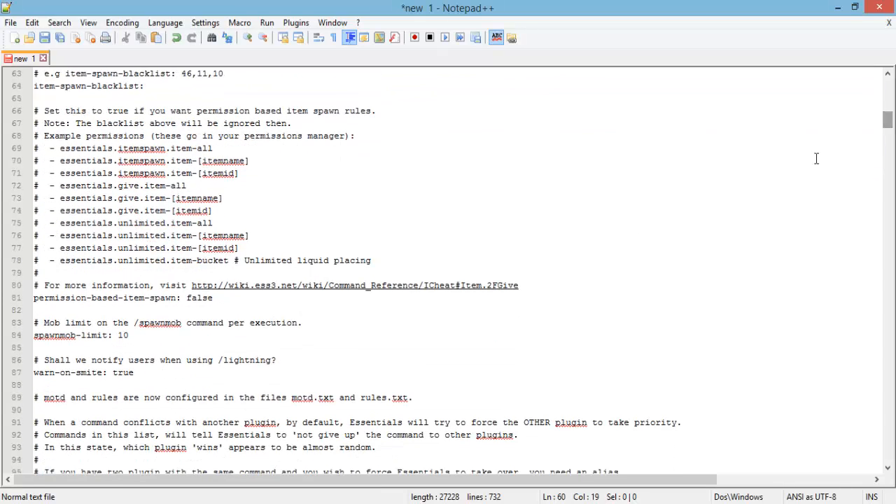
left_click(138, 338)
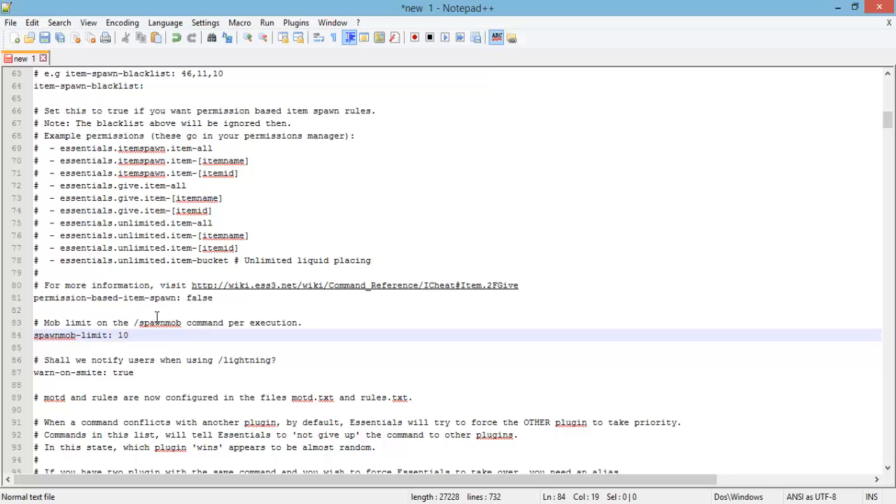
key("BackSpace")
key("BackSpace")
type("3")
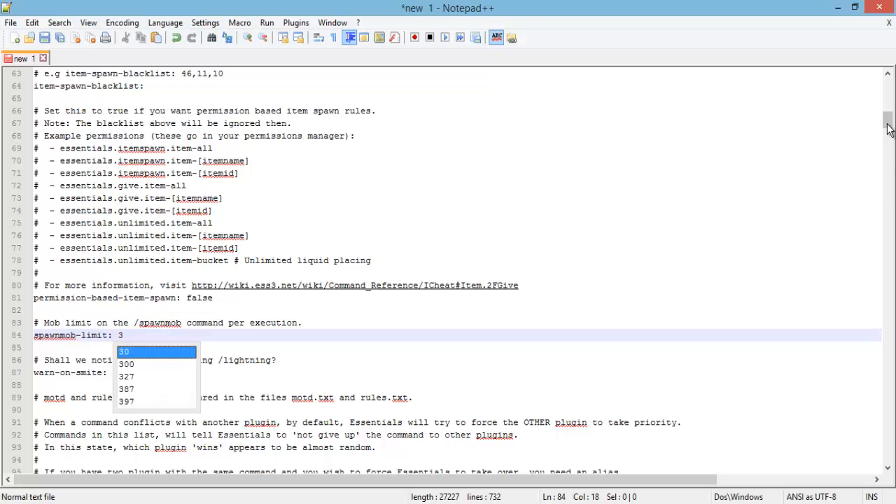
left_click_drag(887, 123, 888, 130)
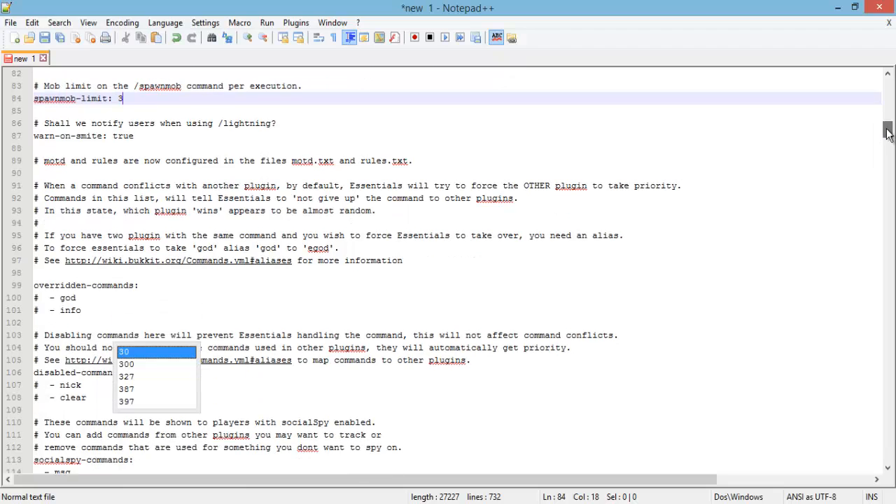
left_click(340, 210)
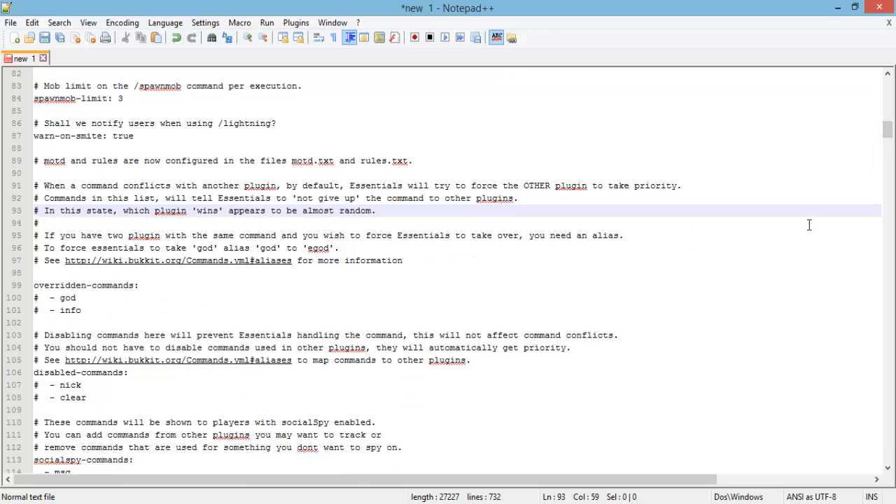
- Review the overridden-commands, disabled-commands and socialspy-commands lists and the start of the player-commands whitelist
left_click_drag(887, 129, 887, 134)
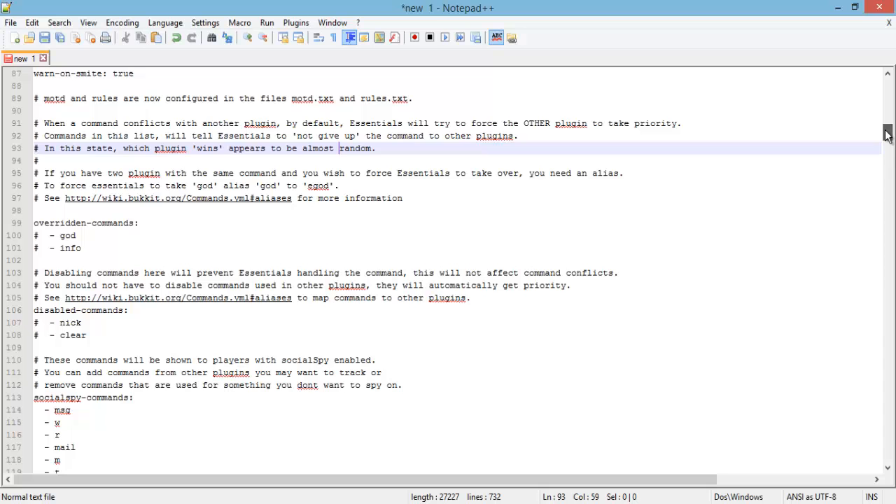
left_click_drag(887, 134, 863, 149)
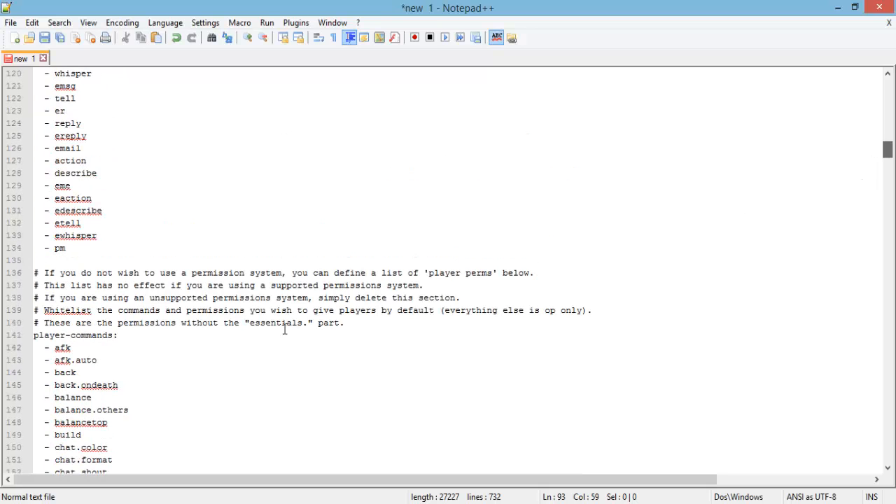
scroll(14, 346, "down", 3)
left_click_drag(39, 212, 152, 246)
left_click(163, 257)
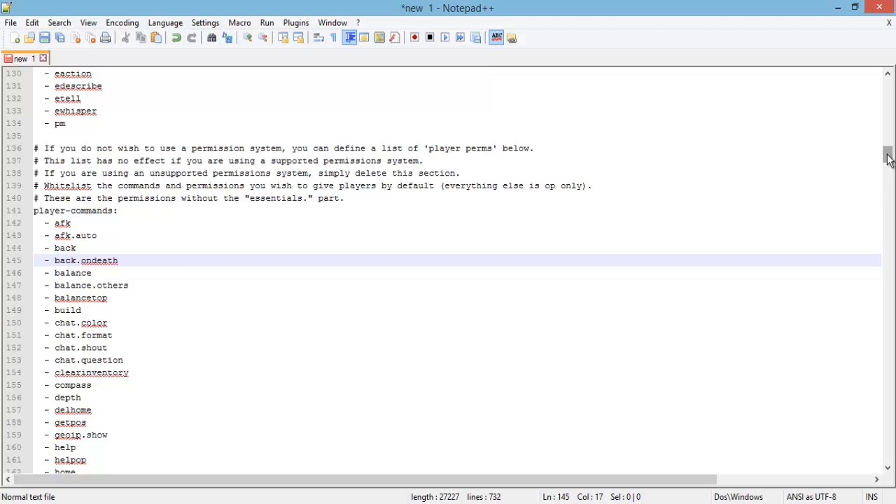
- Examine the kits section with its delays and items, and the enabledSigns list in Essentials Sign Control
left_click_drag(887, 158, 885, 208)
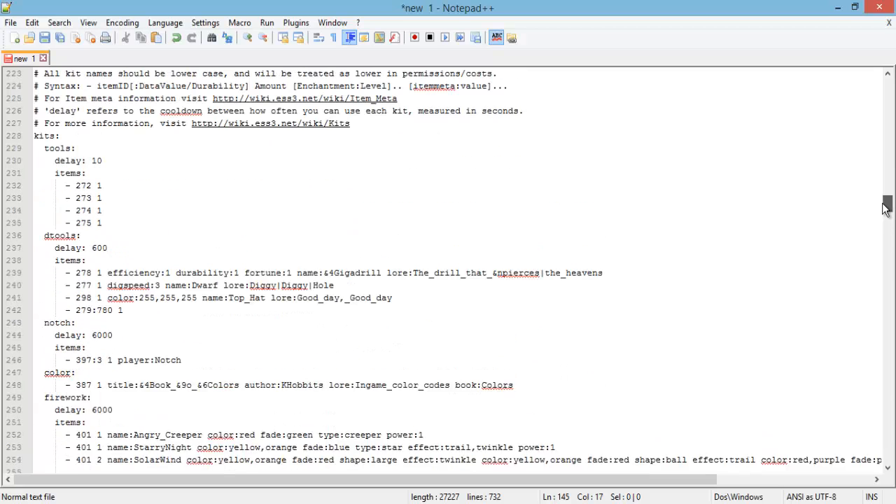
left_click_drag(885, 209, 885, 208)
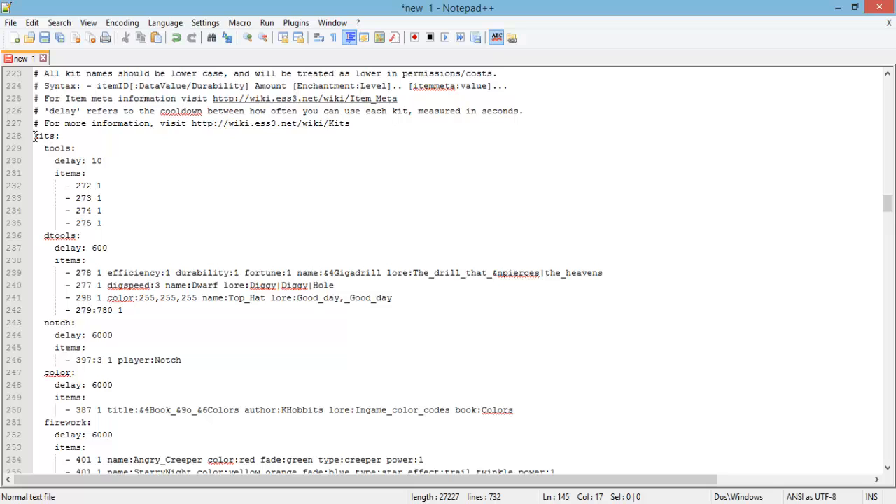
left_click_drag(36, 137, 458, 158)
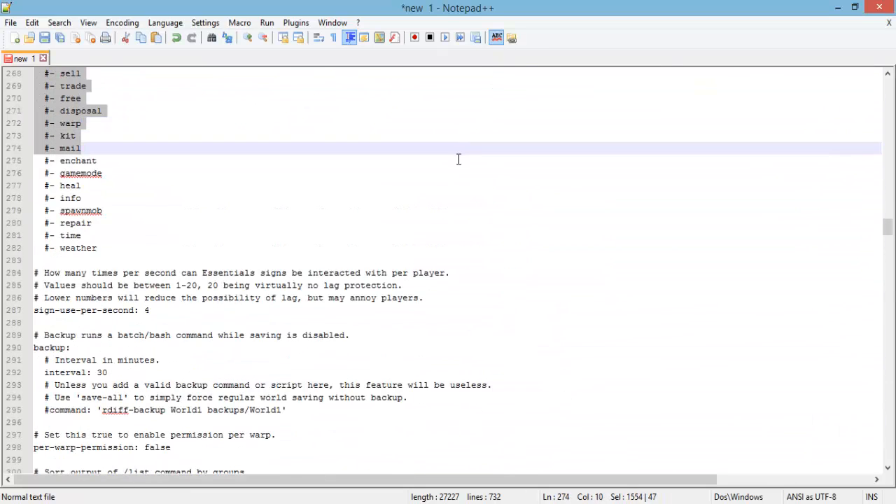
left_click(458, 158)
scroll(441, 182, "up", 13)
scroll(329, 299, "down", 3)
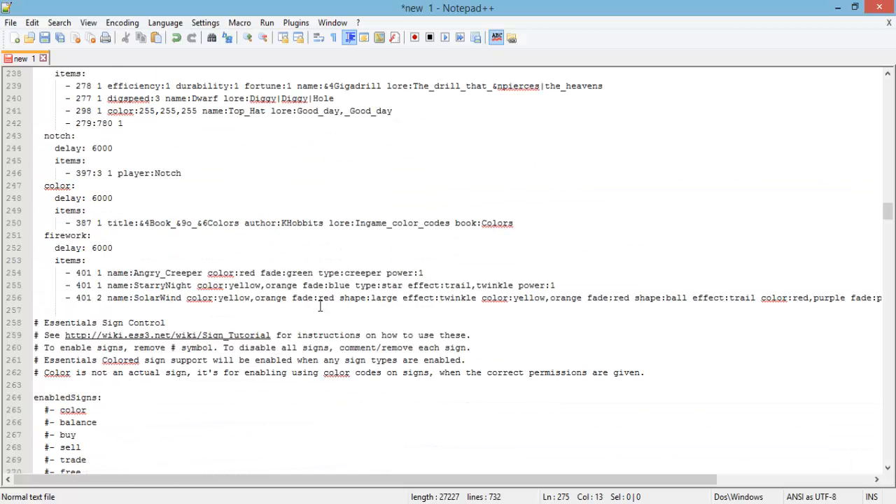
scroll(239, 291, "up", 3)
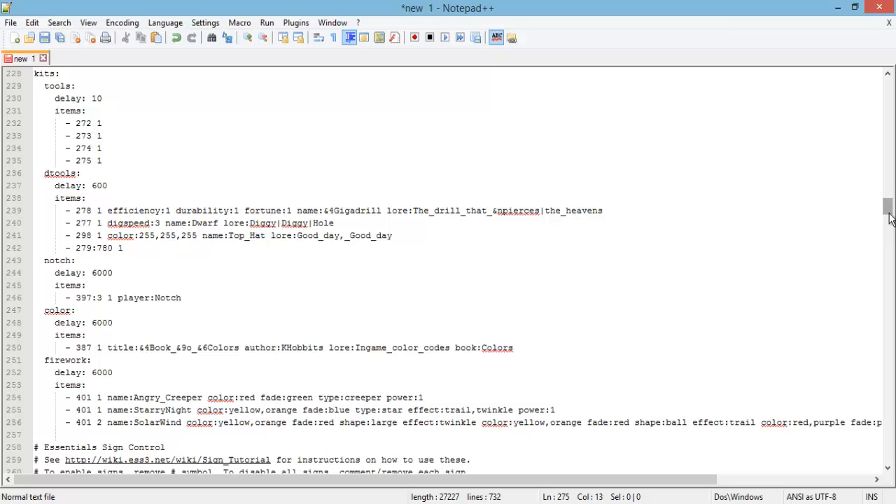
left_click_drag(888, 216, 887, 222)
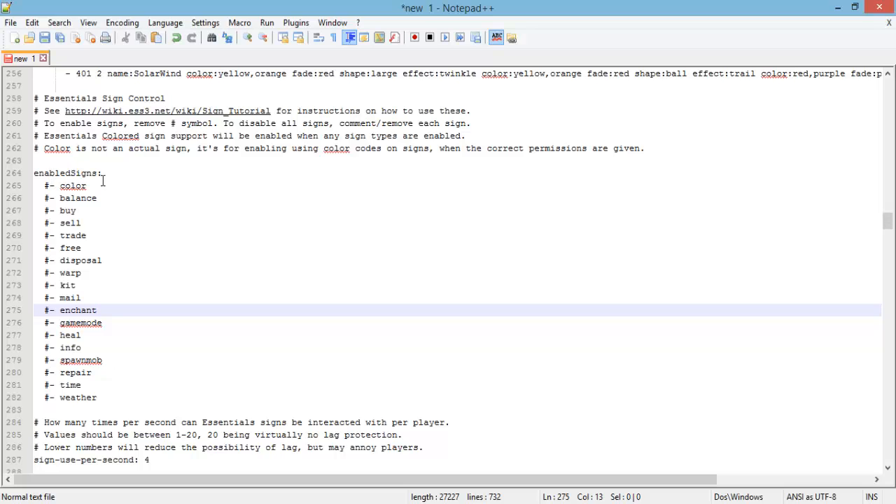
left_click(141, 183)
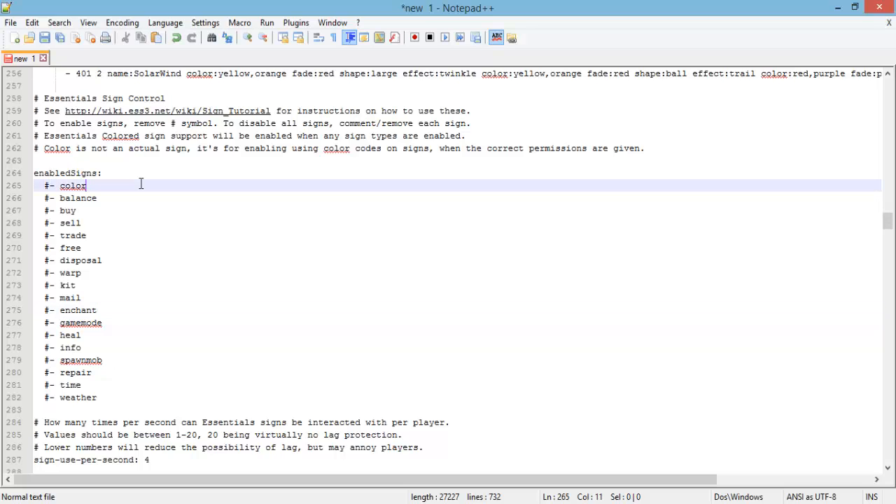
- Write a four-line sample buy sign below color in enabledSigns: [Buy], 1, DiamondSword, $500
key("Return")
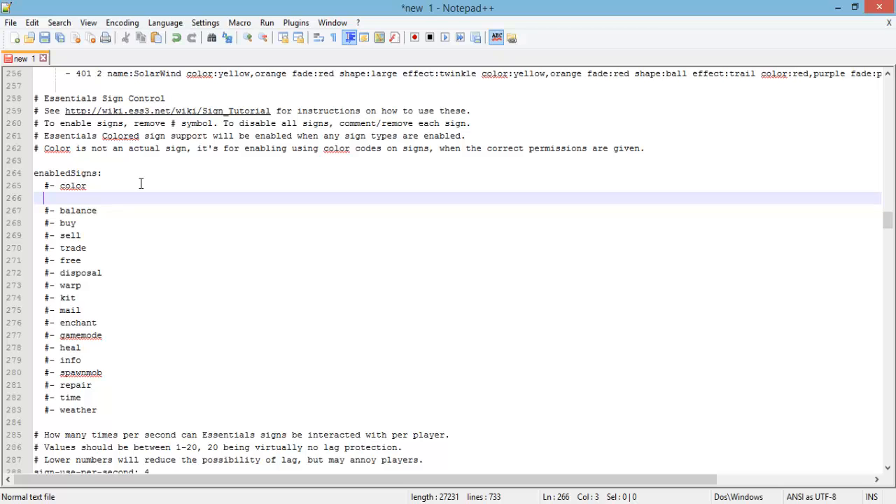
type("[Buy]")
key("Return")
type("1-20")
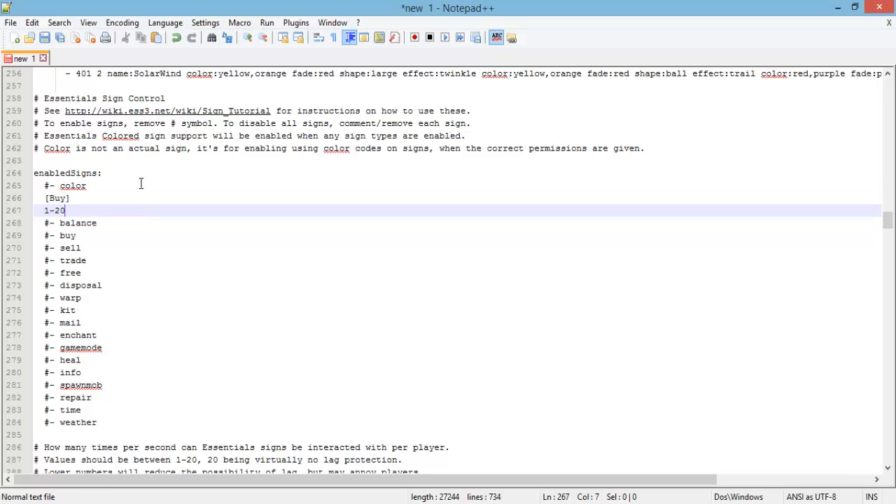
key("BackSpace")
key("BackSpace")
key("BackSpace")
key("Return")
type("Diam")
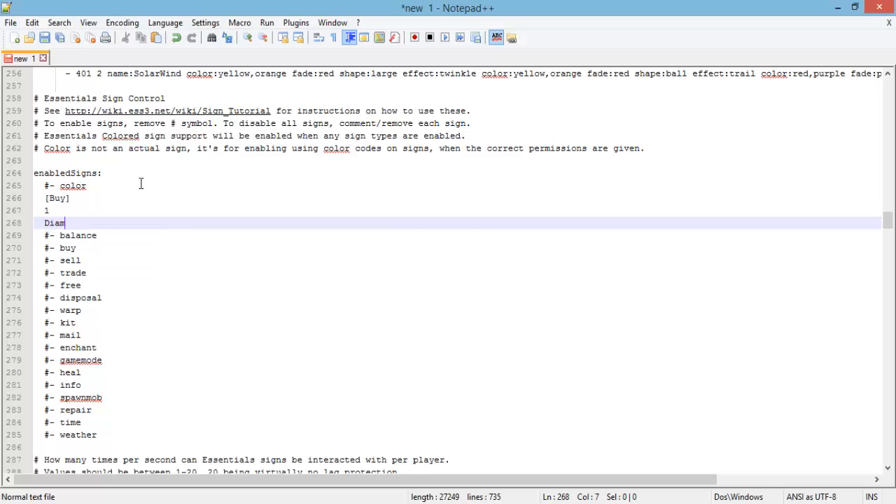
type("onds")
type("Sword")
key("Return")
type("$")
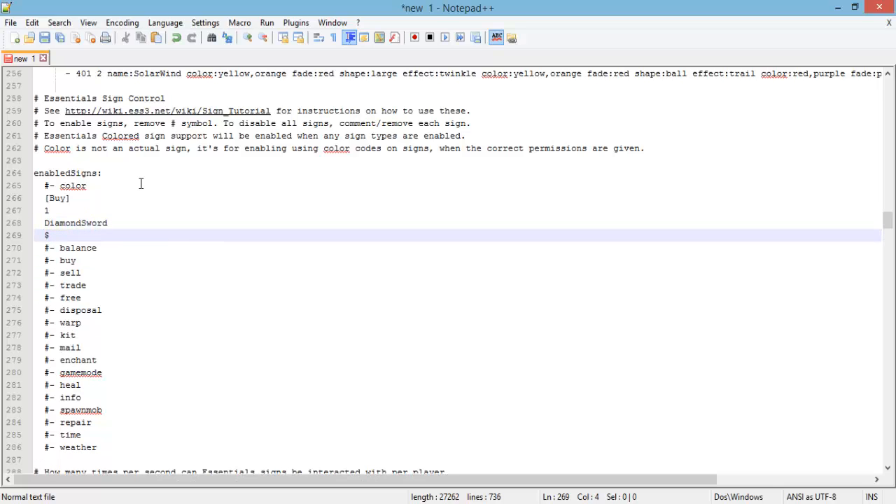
type("500")
- Uncomment the buy entry in the enabledSigns list
left_click(50, 260)
key("BackSpace")
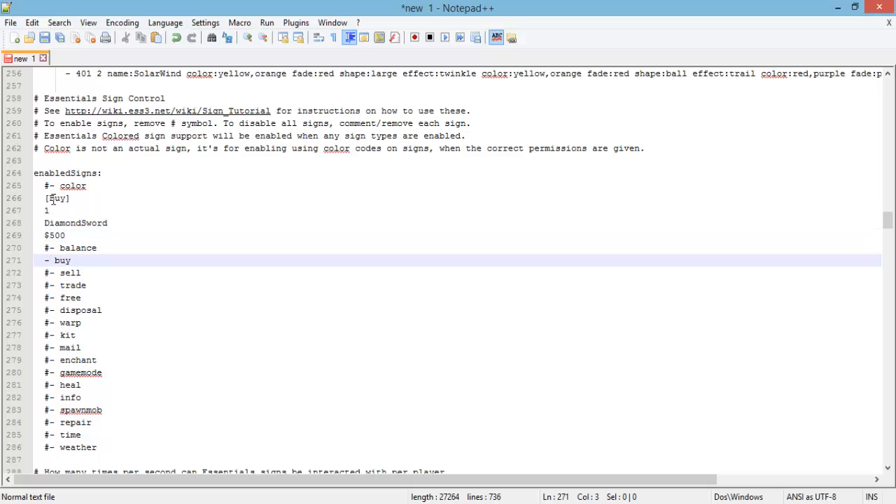
- Delete the sample buy sign text and its leftover blank line from the enabledSigns list
left_click_drag(45, 198, 90, 235)
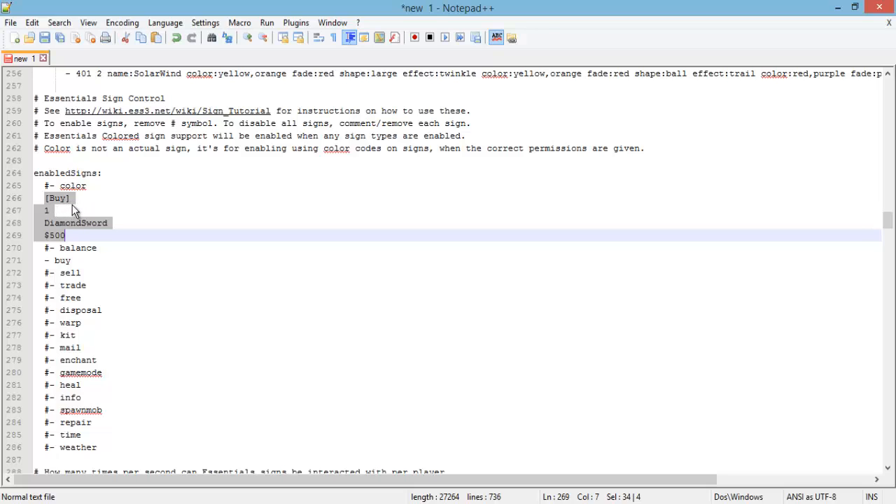
key("Delete")
key("BackSpace")
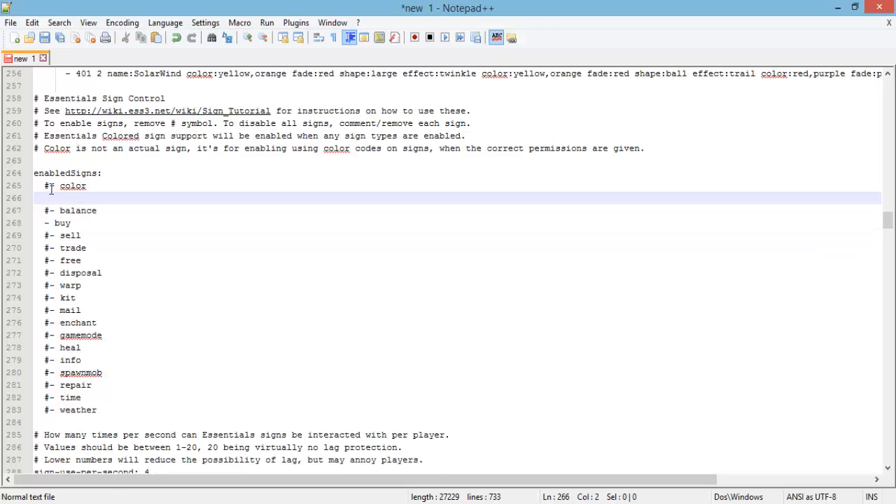
key("BackSpace")
- Enable the color, balance and sell signs by removing the # before their enabledSigns entries
key("Home")
key("Delete")
key("Down")
key("Delete")
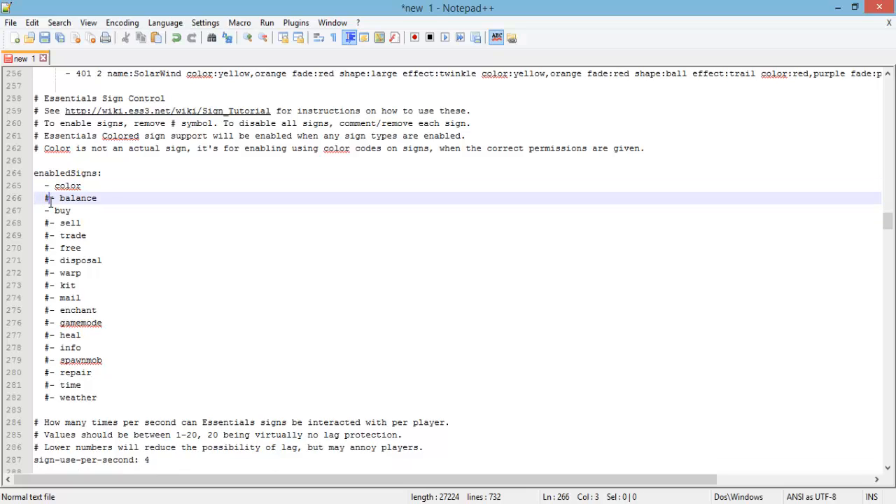
key("Down")
key("Down")
key("Delete")
- Uncomment the trade, free, disposal, warp, kit and mail entries in the enabledSigns list
key("Down")
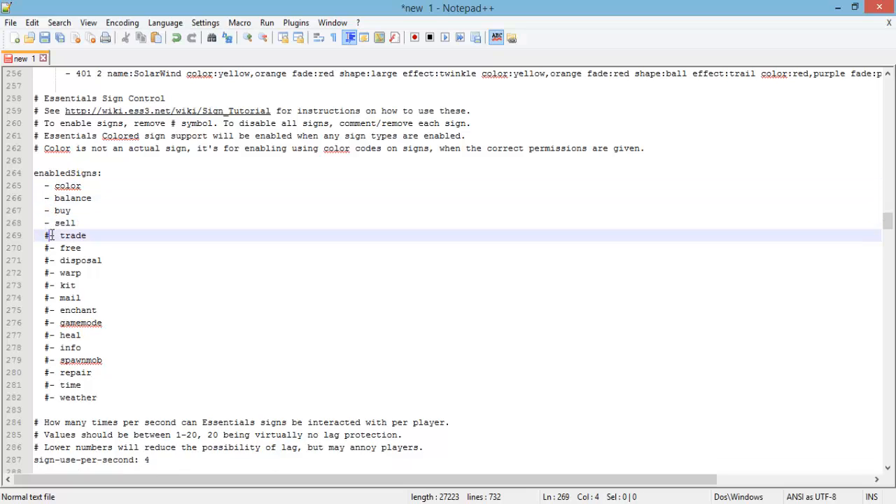
key("Delete")
key("Down")
key("Delete")
key("Down")
key("Delete")
key("Down")
key("Delete")
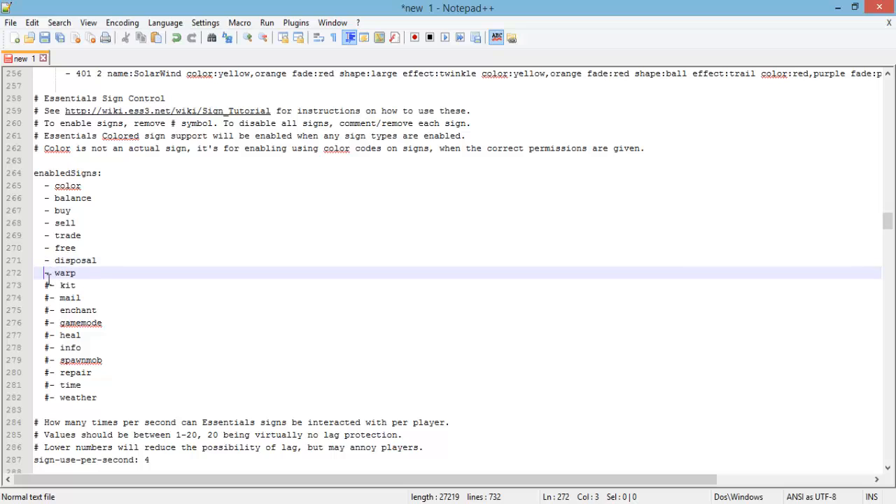
key("Down")
key("Delete")
key("Down")
key("Delete")
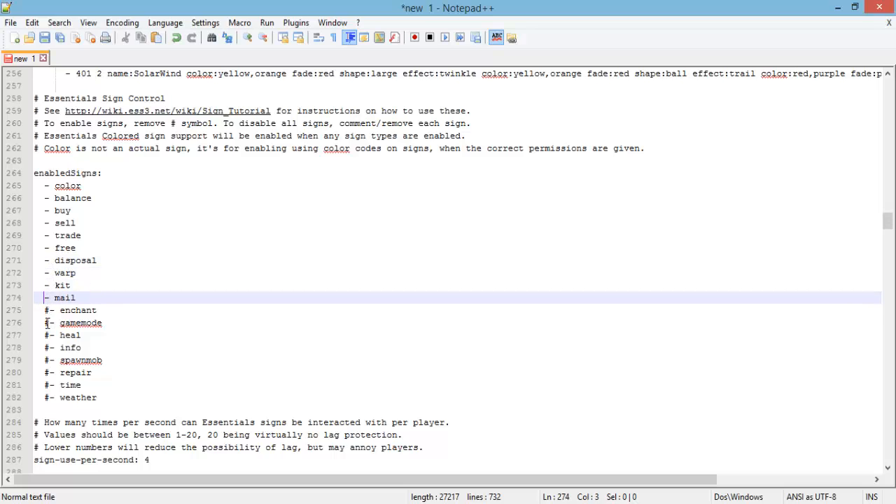
- Uncomment the heal, time, weather and repair signs in enabledSigns, skipping enchant, gamemode, info and spawnmob
left_click(49, 336)
key("BackSpace")
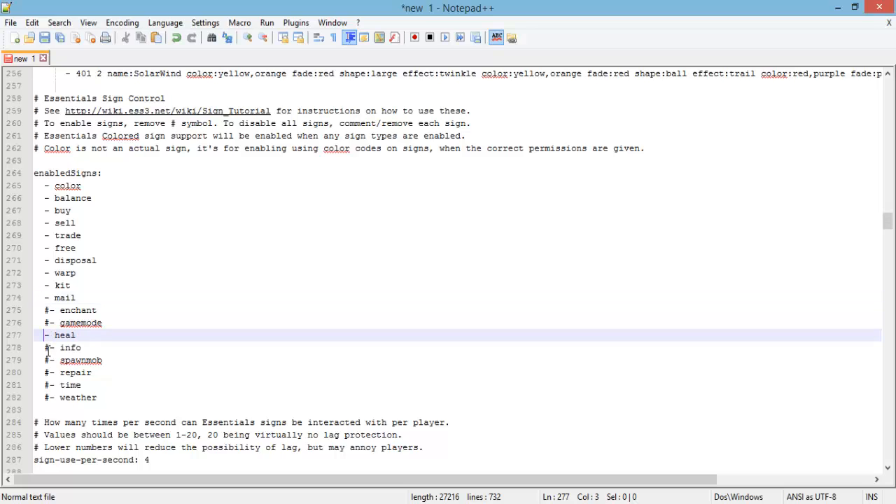
left_click(49, 347)
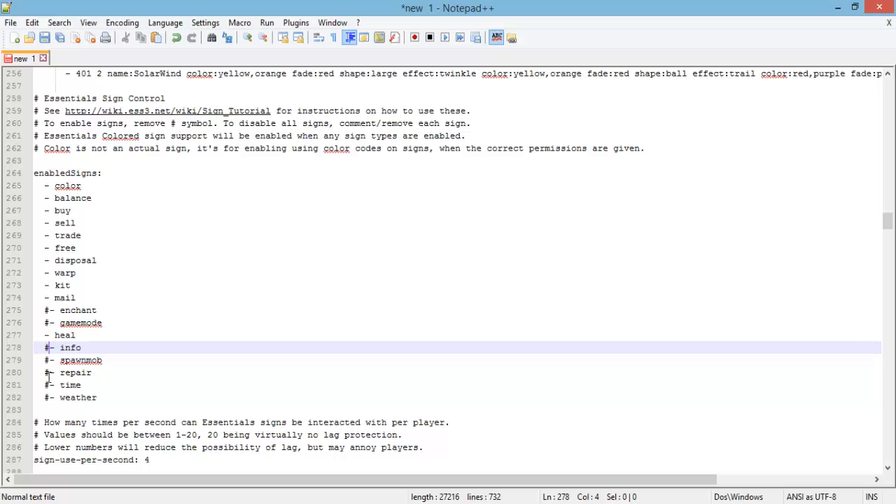
left_click(49, 381)
key("BackSpace")
key("Down")
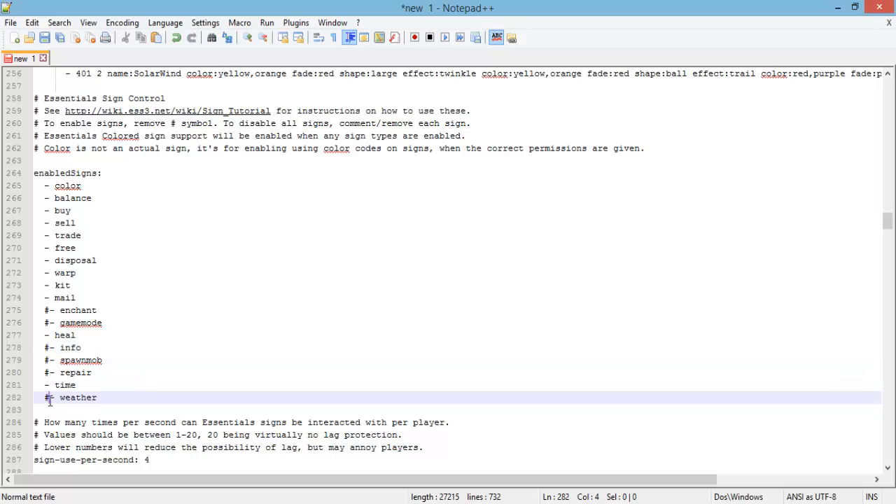
key("Delete")
left_click(49, 375)
key("BackSpace")
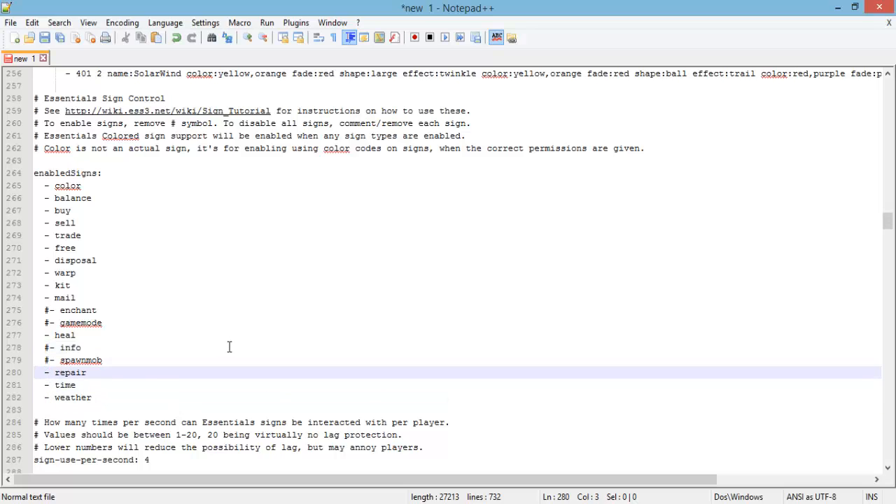
- Set sign-use-per-second, the sign interaction limit per player, to 5
mouse_move(886, 223)
left_mouse_down()
mouse_move(887, 232)
mouse_move(886, 219)
left_mouse_up()
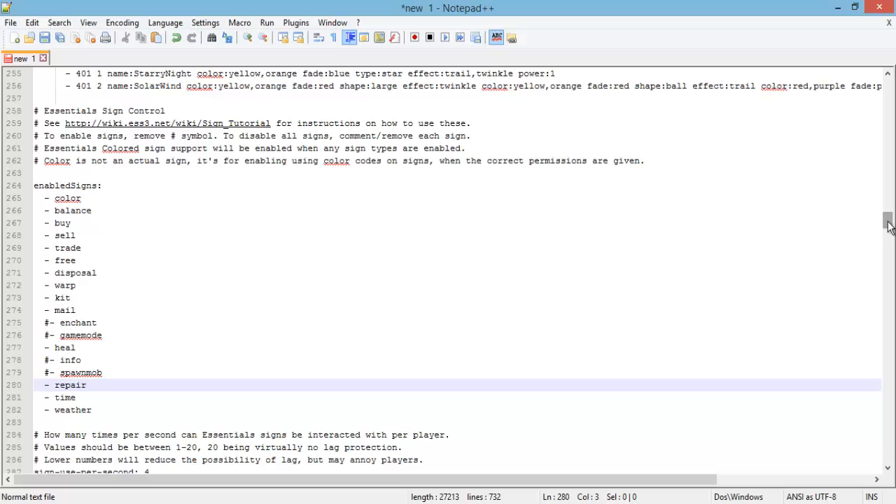
left_click_drag(888, 225, 887, 232)
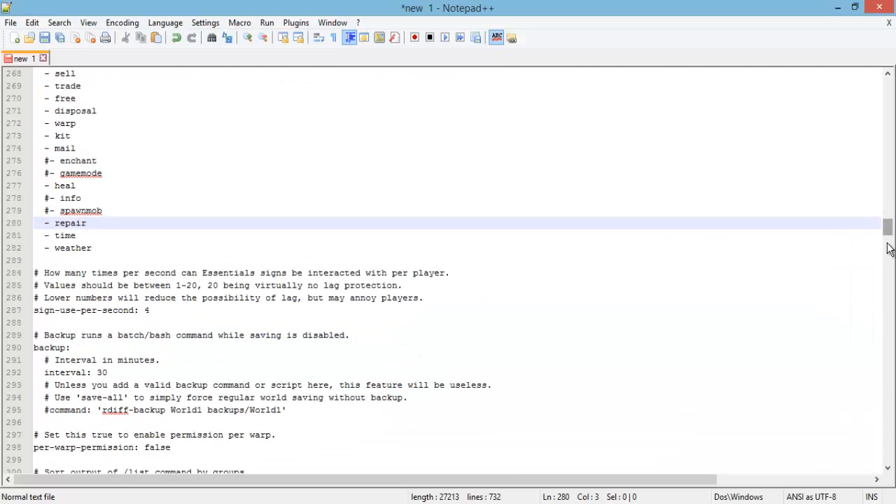
left_click_drag(887, 231, 887, 234)
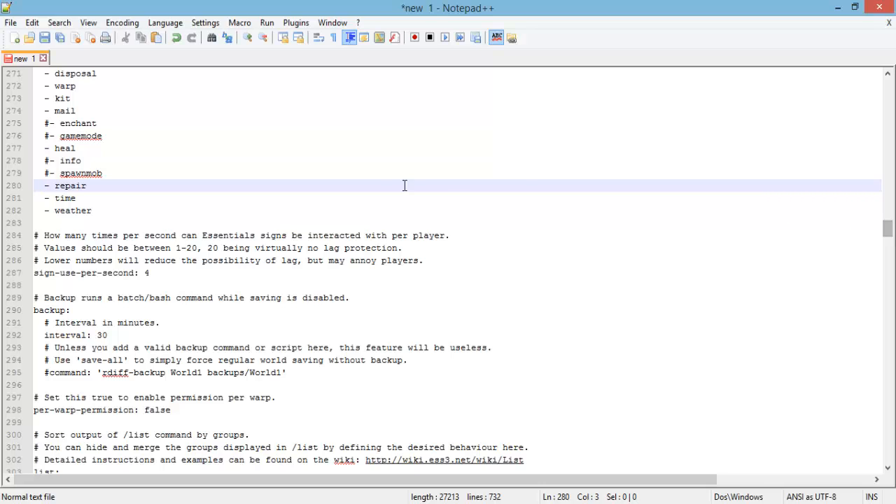
left_click(228, 259)
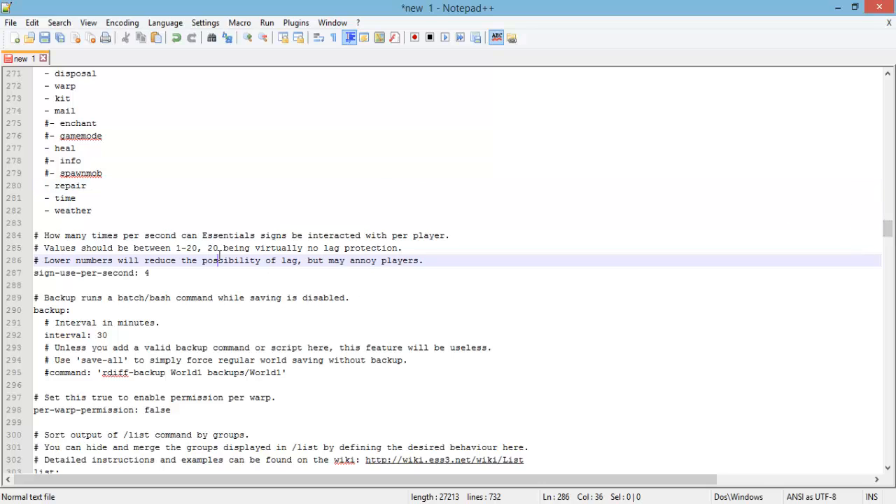
left_click(206, 272)
key("BackSpace")
type("5")
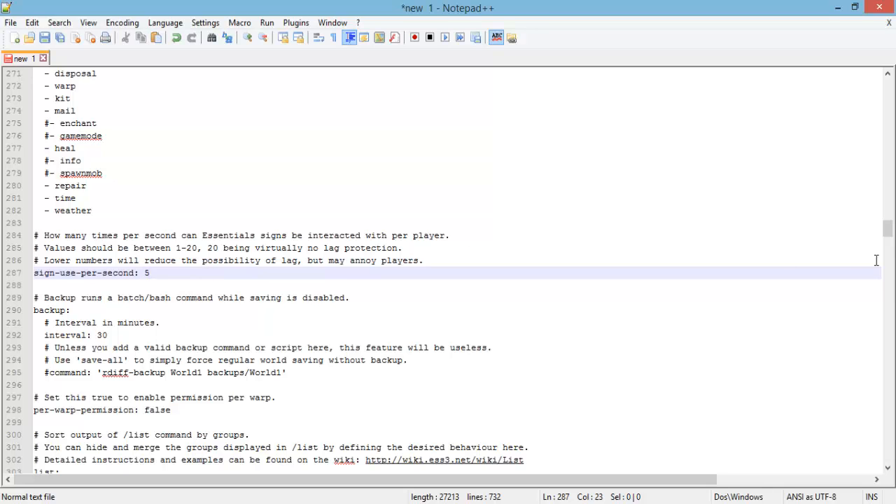
- Review the settings from backup, warp permissions and /list groups through AFK handling, death messages and custom join and quit messages
left_click_drag(887, 237, 887, 241)
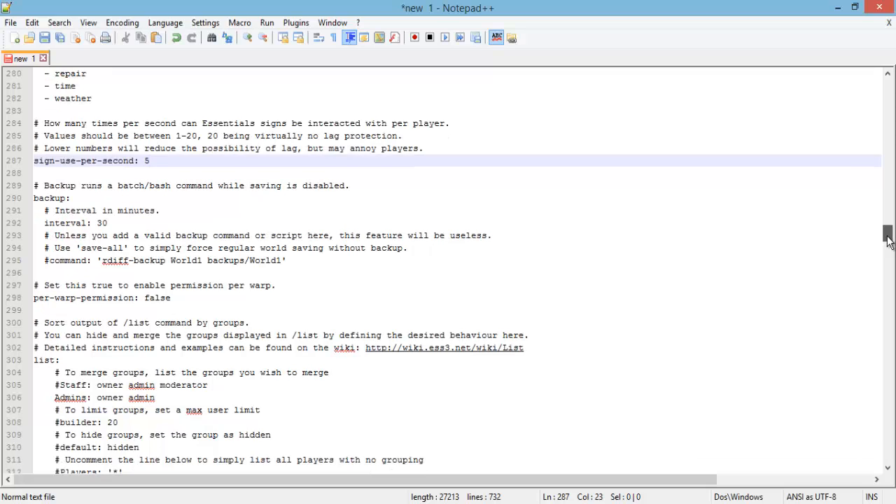
left_click_drag(887, 240, 887, 243)
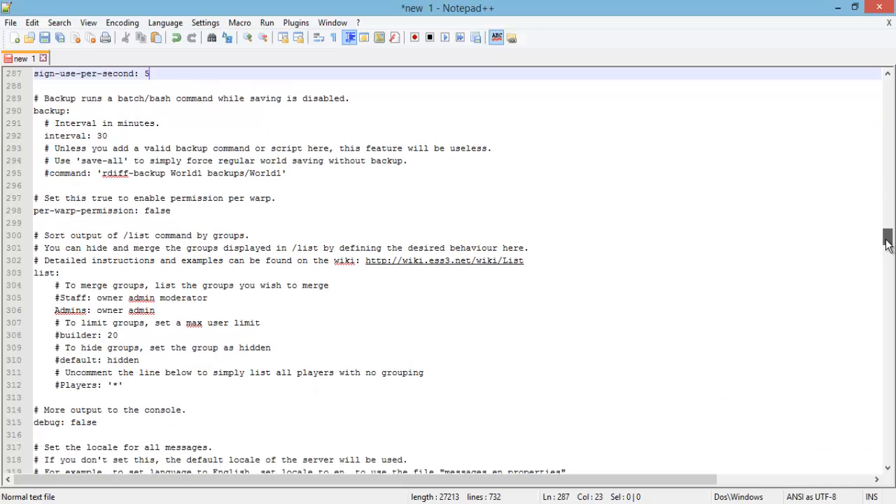
left_click_drag(888, 243, 886, 260)
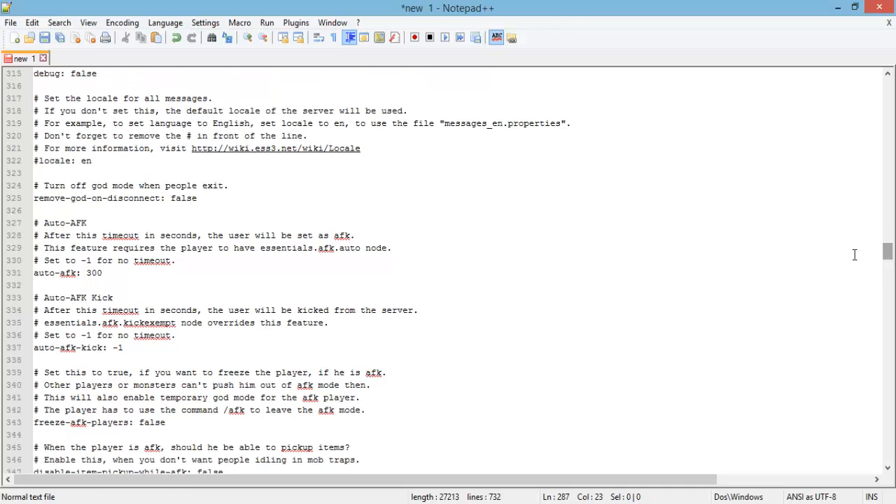
left_click(106, 273)
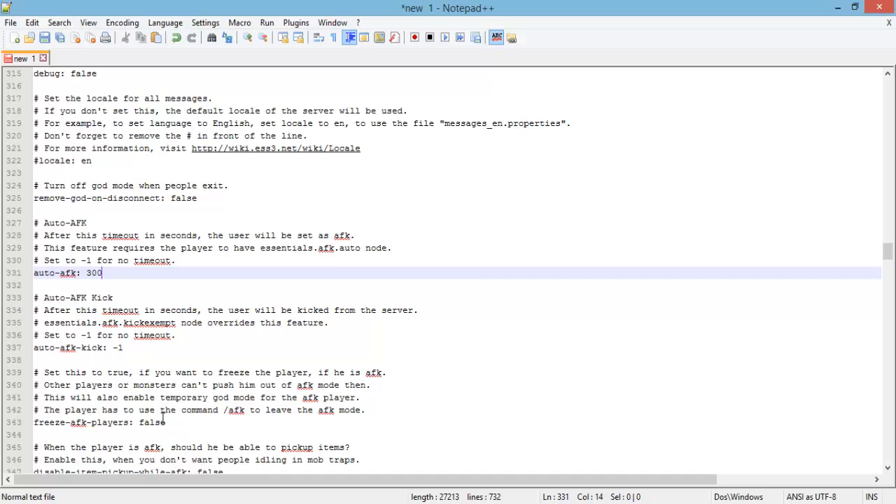
scroll(319, 354, "down", 3)
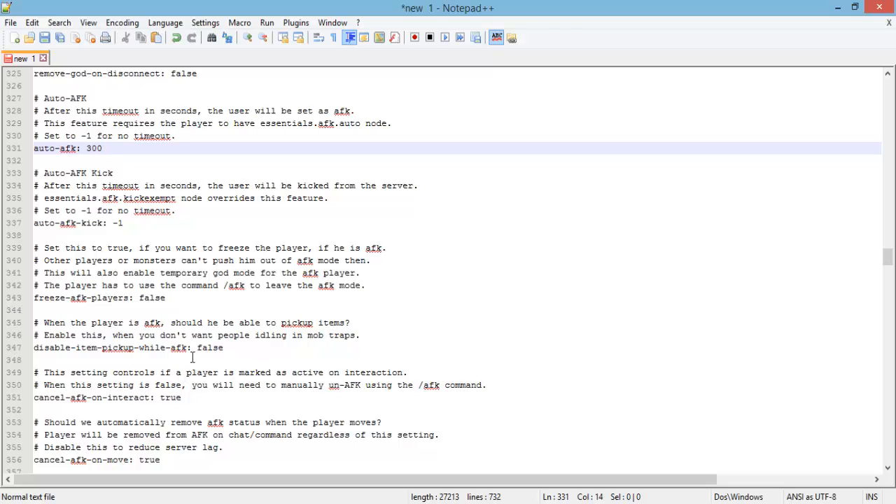
scroll(149, 385, "down", 3)
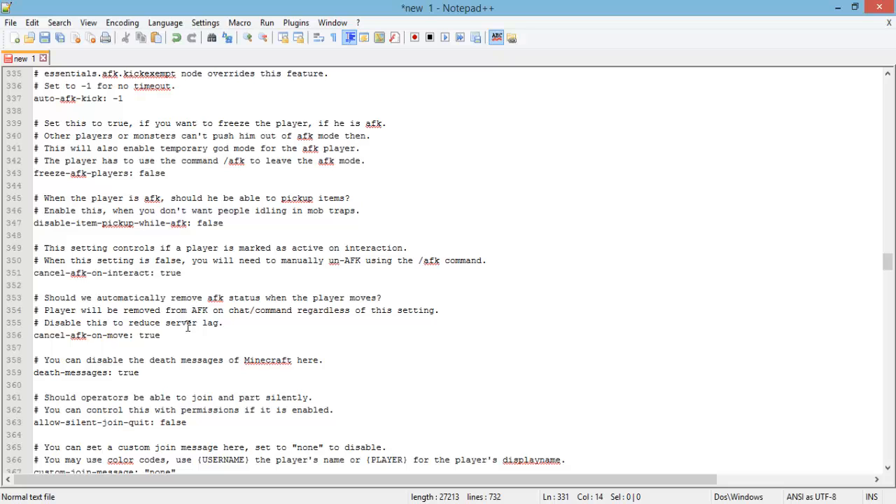
double_click(129, 374)
left_click(167, 373)
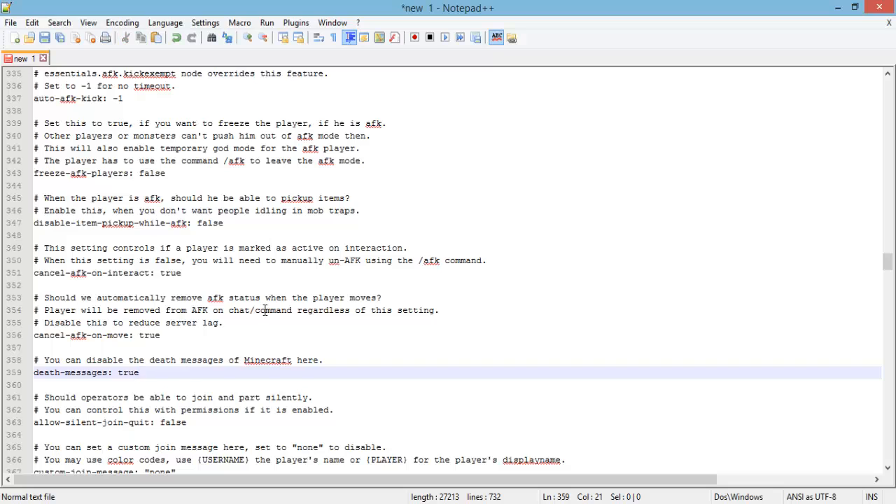
scroll(283, 353, "down", 3)
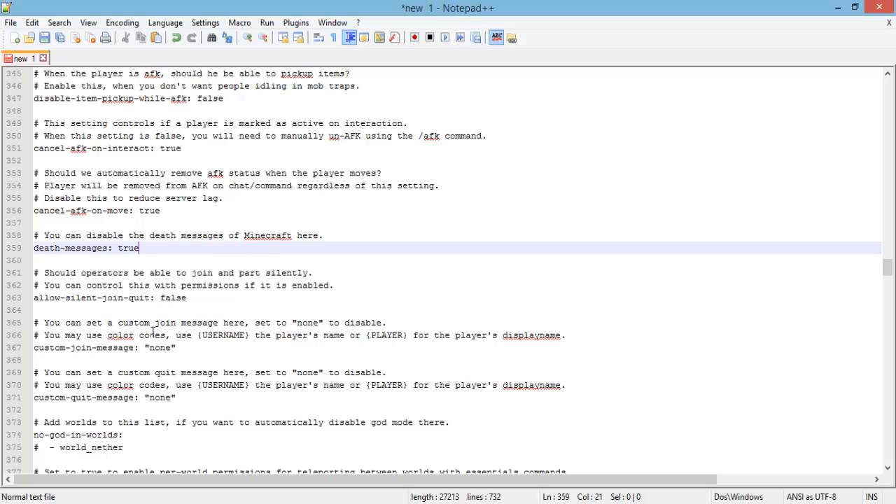
scroll(140, 367, "down", 3)
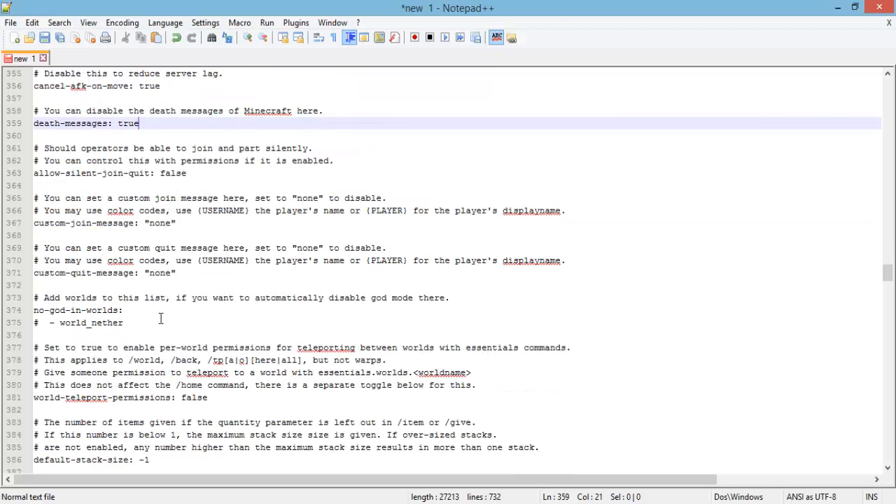
- Uncomment the world_nether entry under no-god-in-worlds and comment it out again with #
scroll(203, 334, "down", 3)
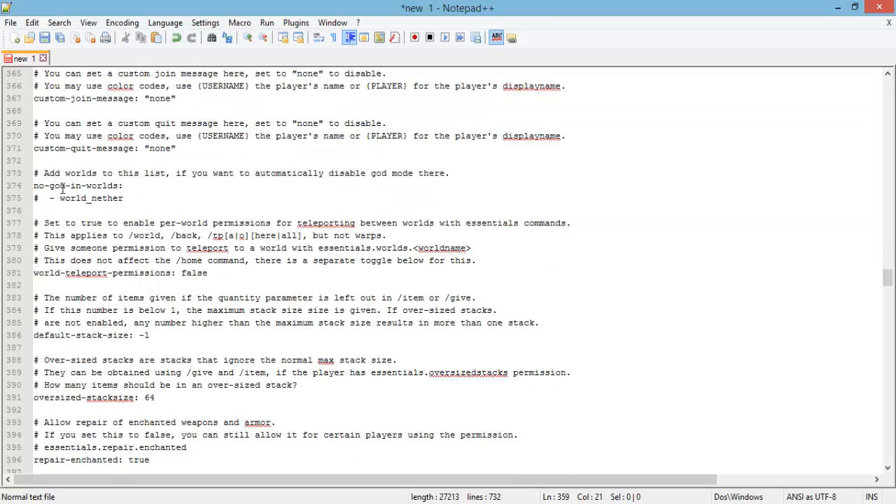
left_click_drag(34, 198, 40, 199)
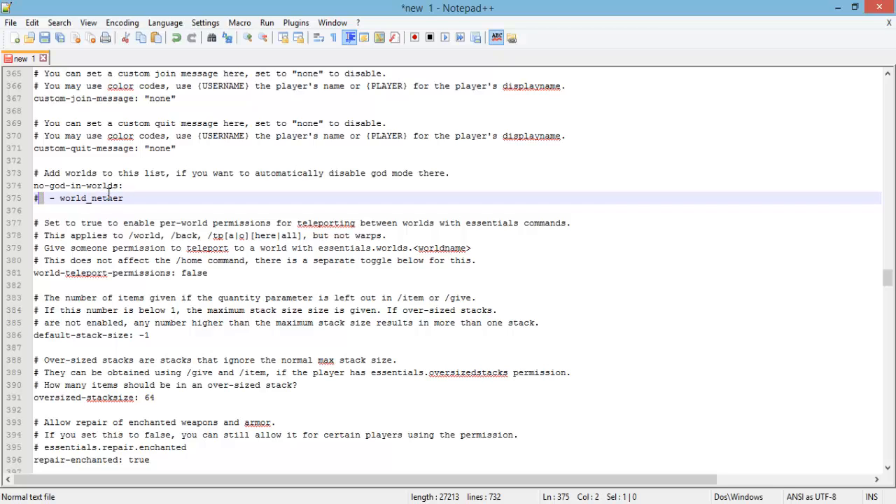
key("Delete")
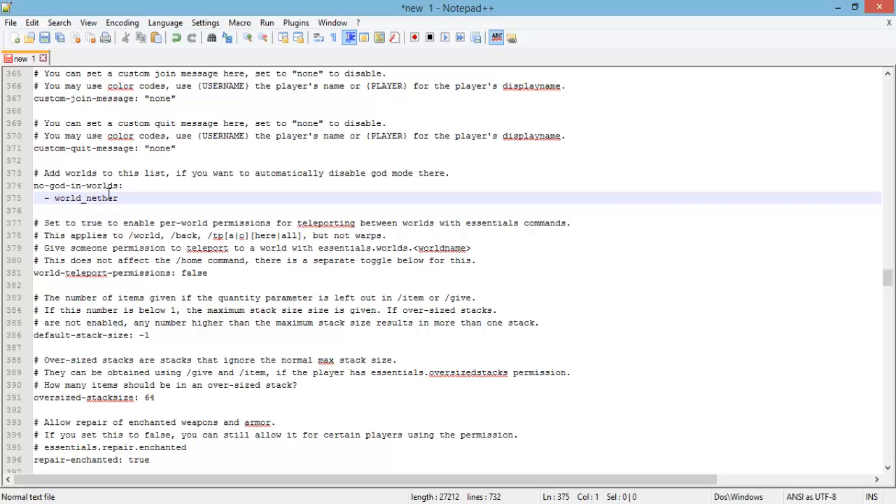
type("#")
- Examine the oversized-stacksize setting and the comments explaining over-sized stacks
scroll(215, 319, "down", 3)
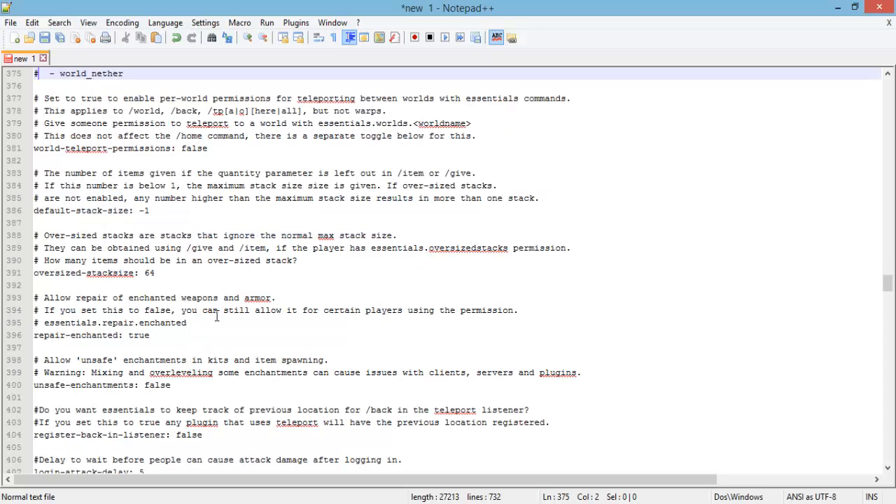
left_click_drag(155, 274, 35, 237)
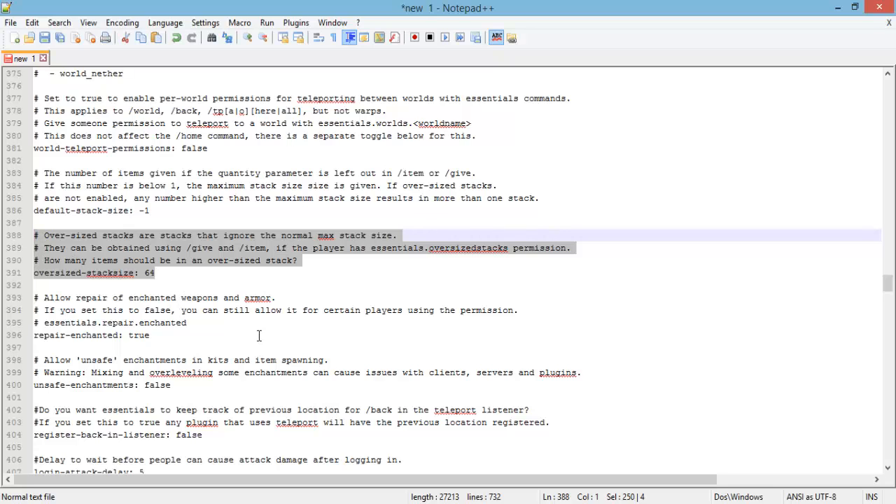
left_click(169, 272)
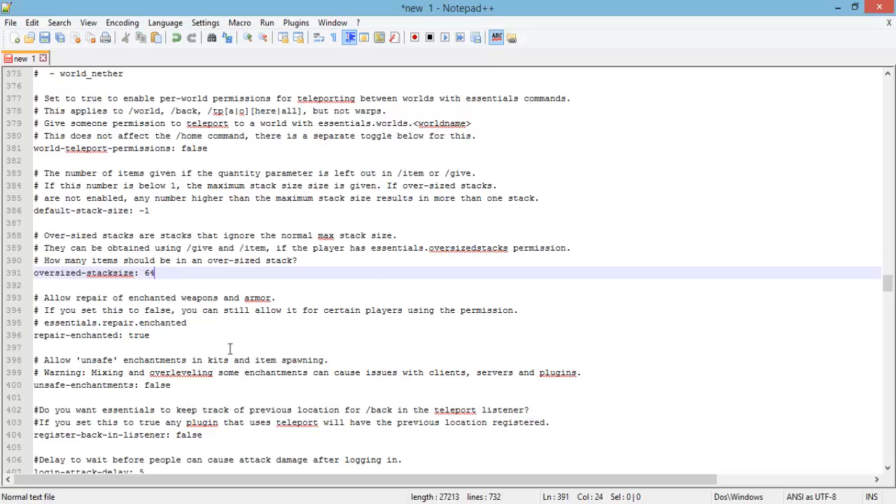
- Change unsafe-enchantments to true and set it back to false
double_click(163, 386)
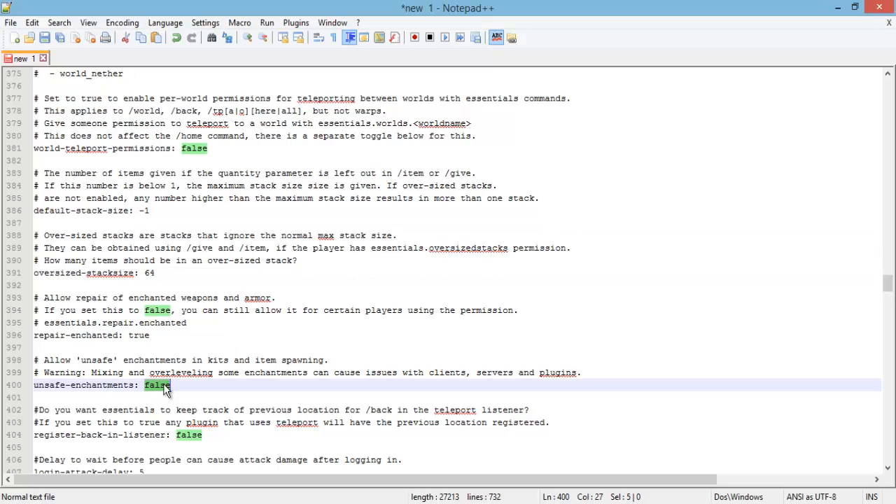
type("true")
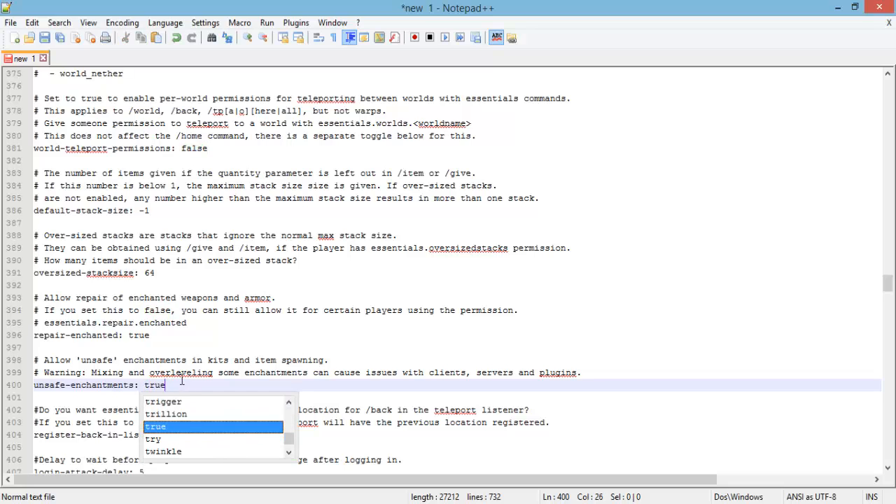
key("BackSpace")
key("BackSpace")
key("BackSpace")
key("BackSpace")
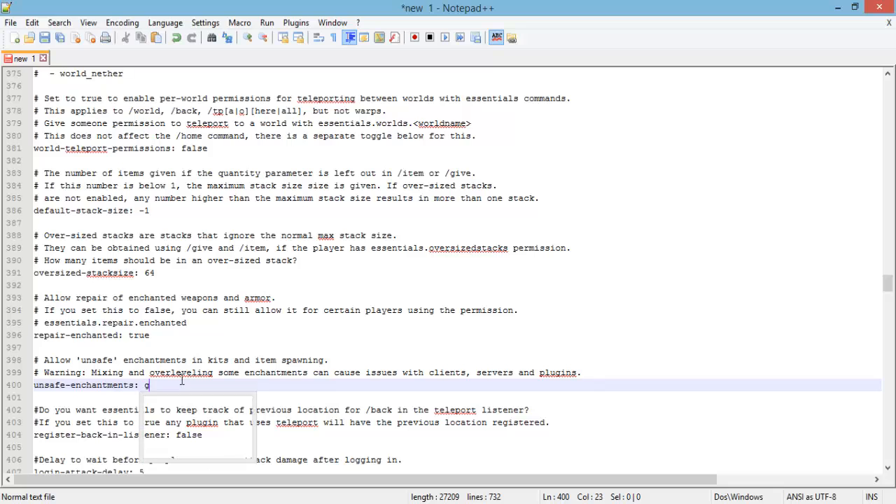
type("false")
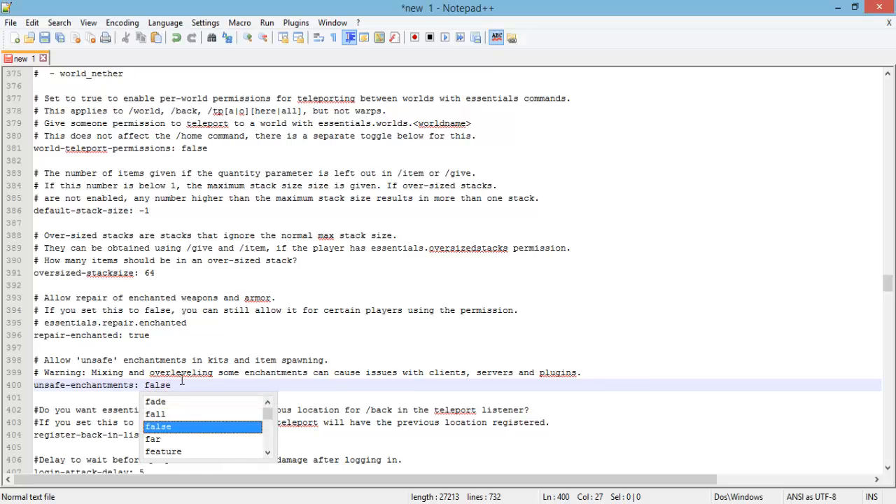
left_click(509, 430)
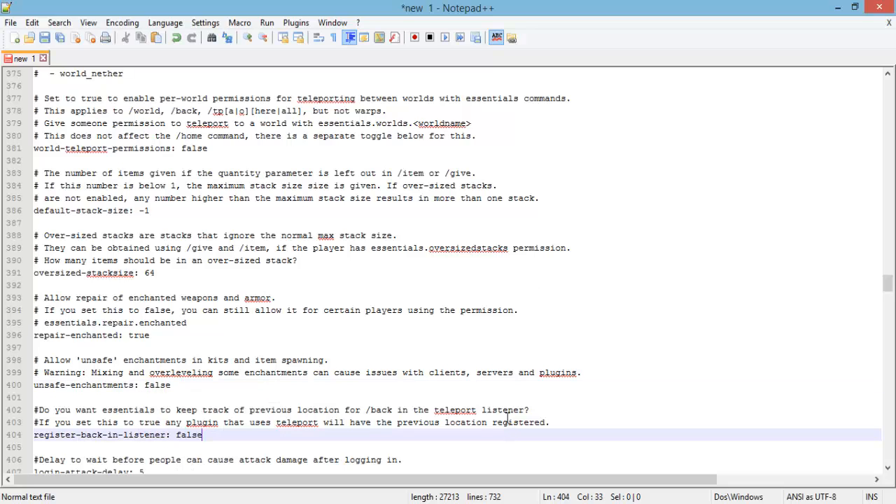
- Review the settings from login attack delay, fly and walk speed, mail and tempban limits through the EssentialsHome bed and multiple-home options
scroll(379, 416, "down", 3)
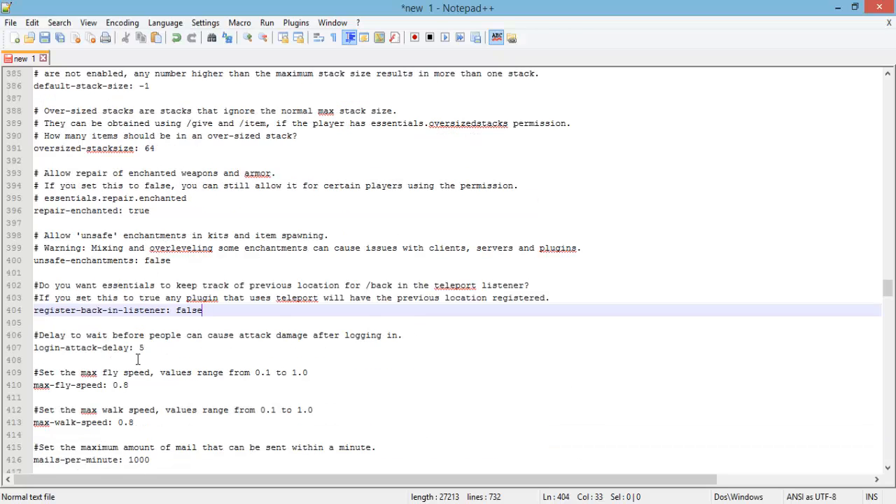
scroll(130, 369, "down", 3)
left_click_drag(148, 300, 29, 238)
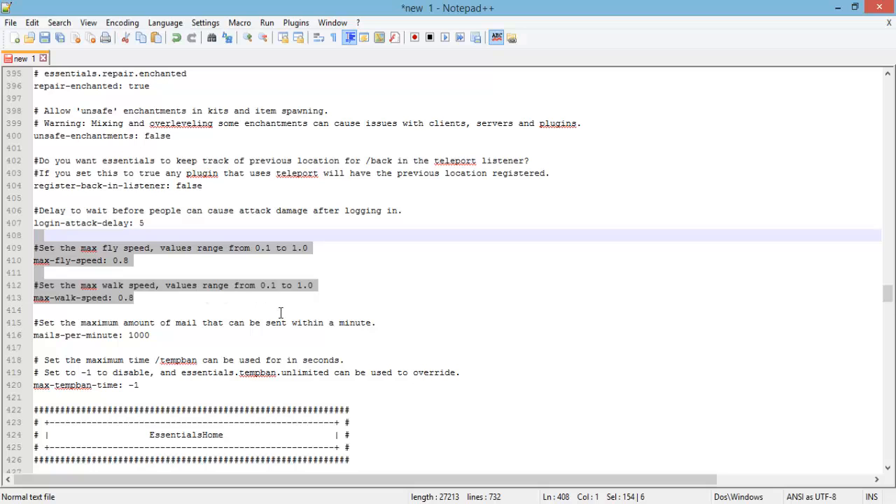
left_click(305, 372)
scroll(321, 364, "down", 3)
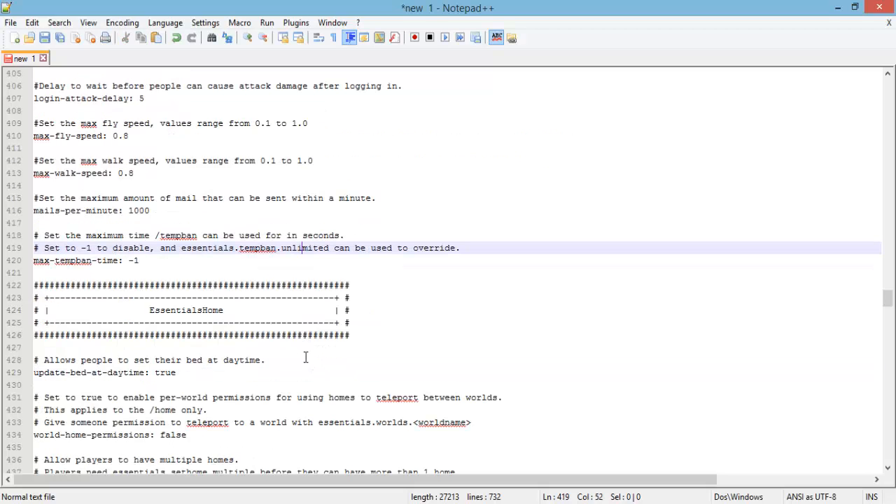
scroll(246, 329, "down", 3)
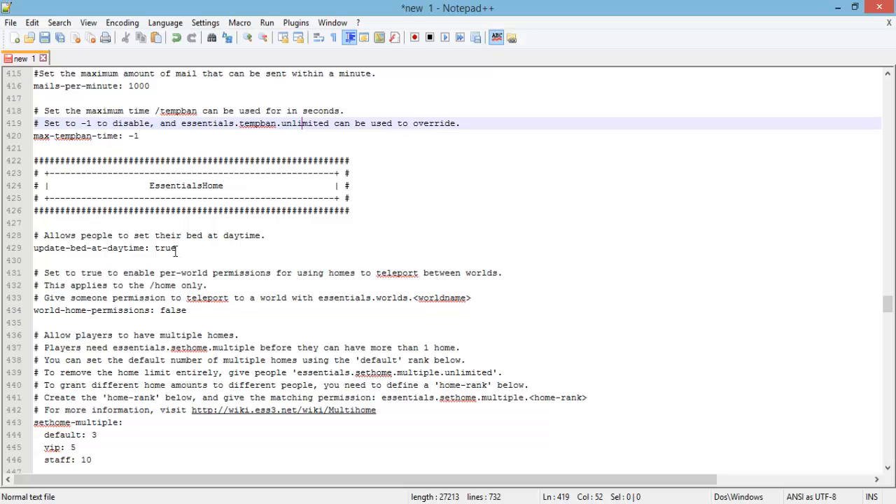
scroll(172, 449, "down", 3)
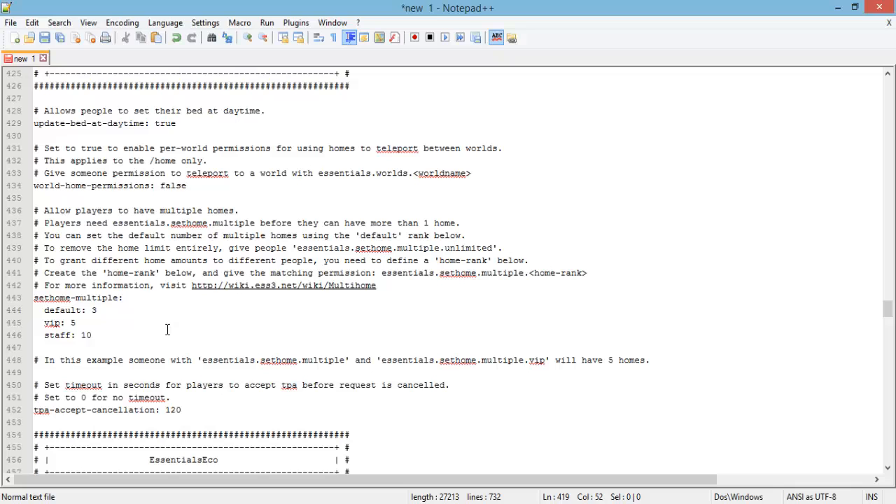
- Set tpa-accept-cancellation, the timeout for accepting teleport requests, to 60 seconds, keeping a blank line before the EssentialsEco header
double_click(175, 410)
type("6")
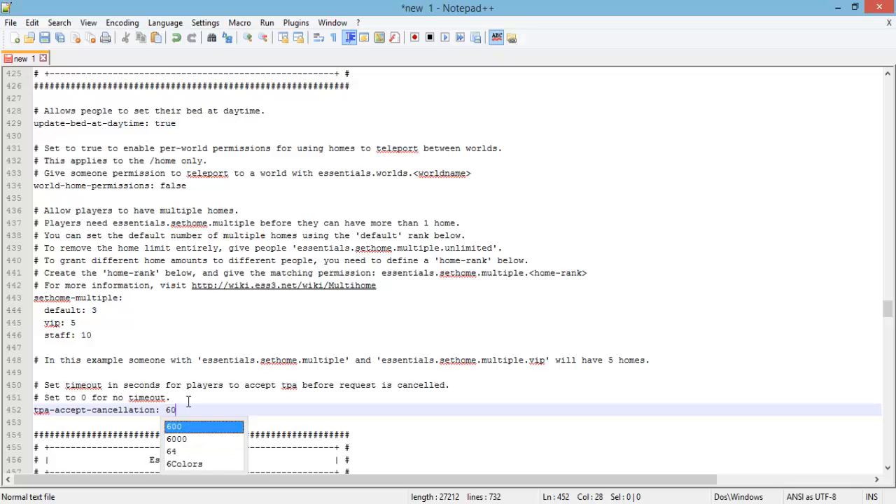
key("Delete")
type("0")
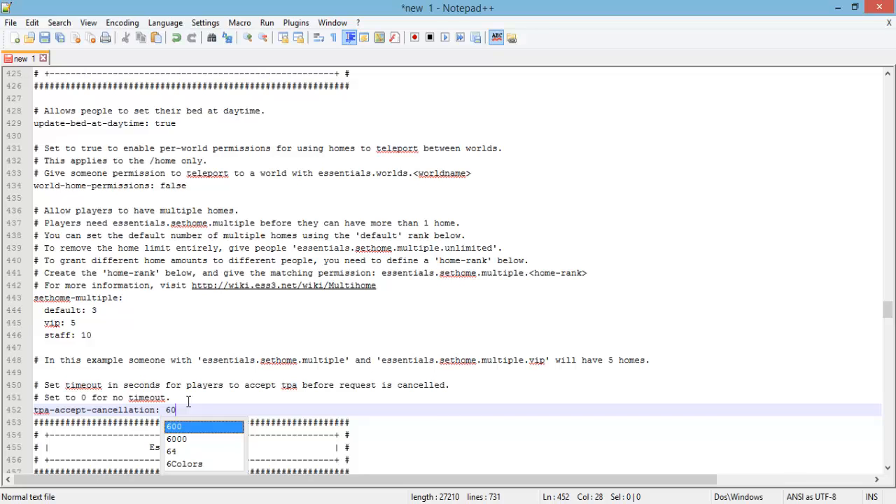
key("Return")
key("Return")
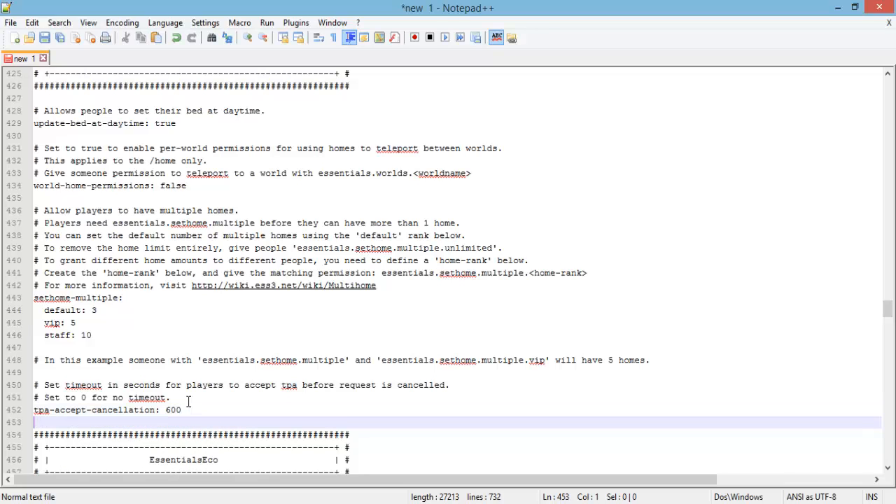
scroll(370, 420, "down", 3)
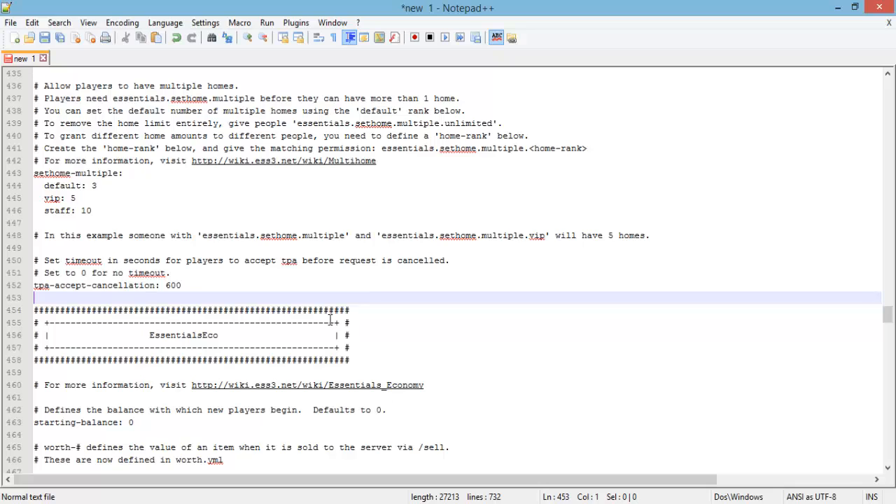
left_click(201, 285)
key("BackSpace")
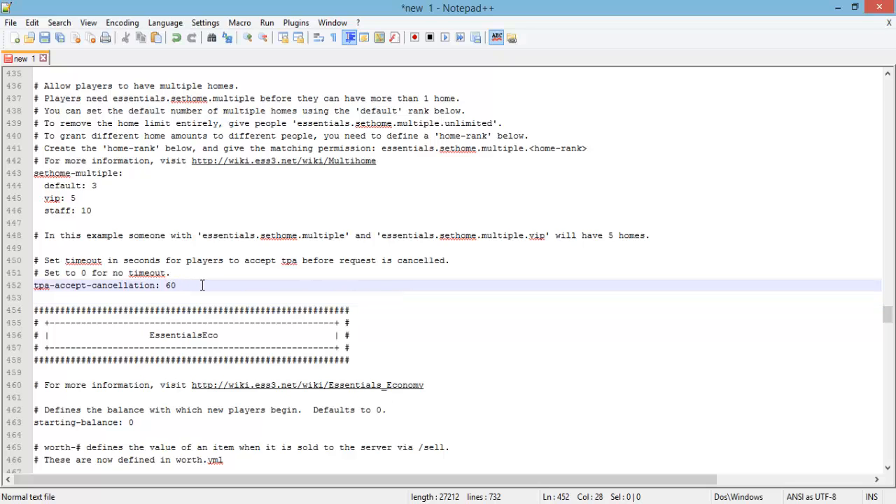
left_click(358, 296)
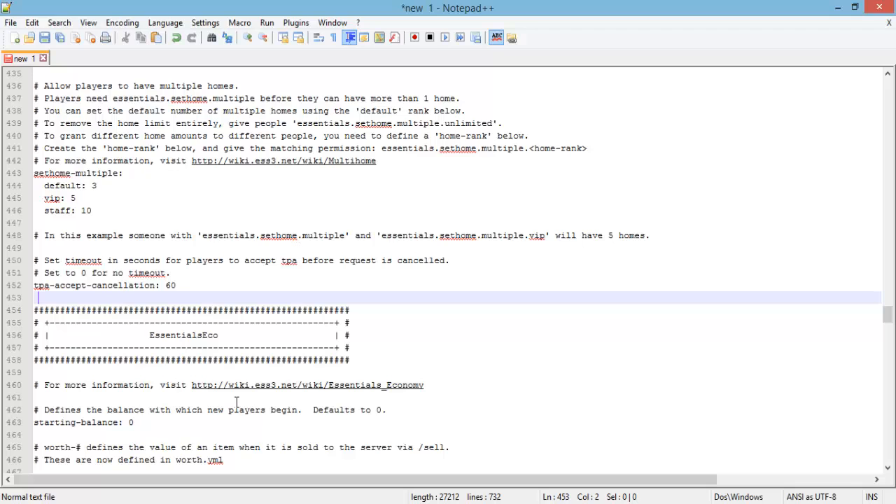
- Set starting-balance, the money new players begin with, to 500 in the EssentialsEco section
left_click(155, 422)
scroll(175, 366, "down", 3)
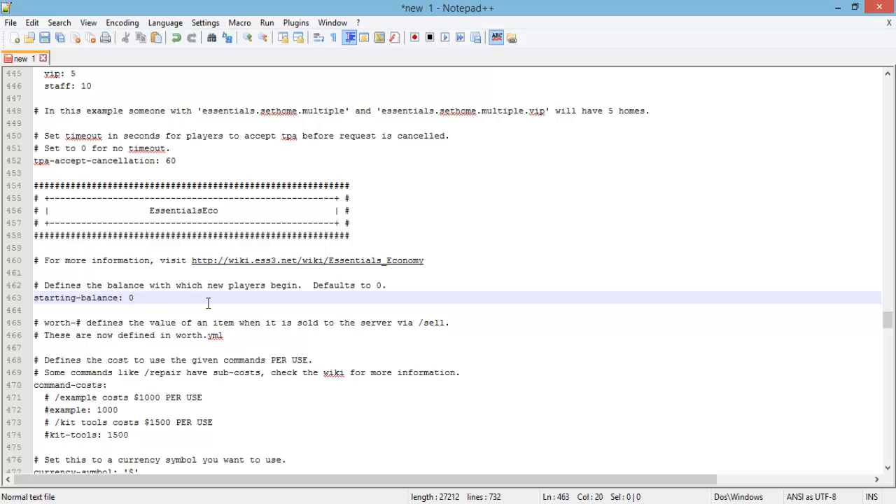
key("BackSpace")
type("500")
key("BackSpace")
key("BackSpace")
key("BackSpace")
type("500")
- Check the max-money limit and set min-money, the minimum amount a player can have, to 0
scroll(208, 340, "down", 3)
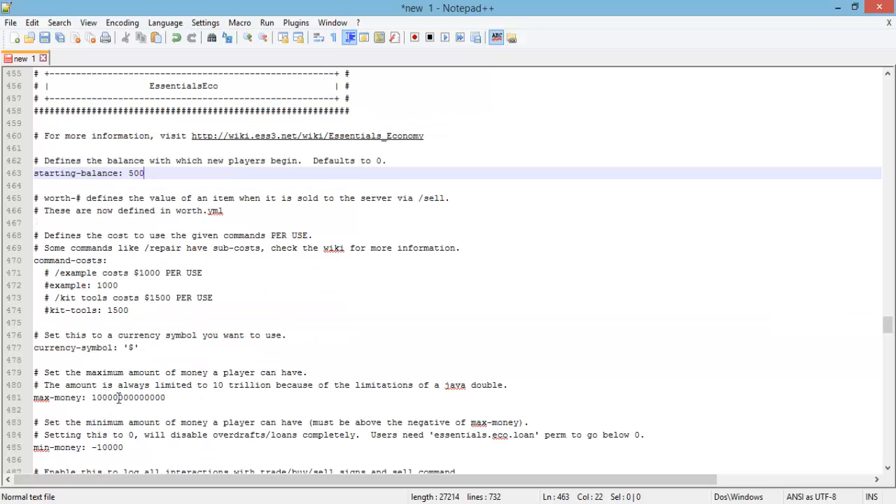
left_click_drag(168, 397, 34, 397)
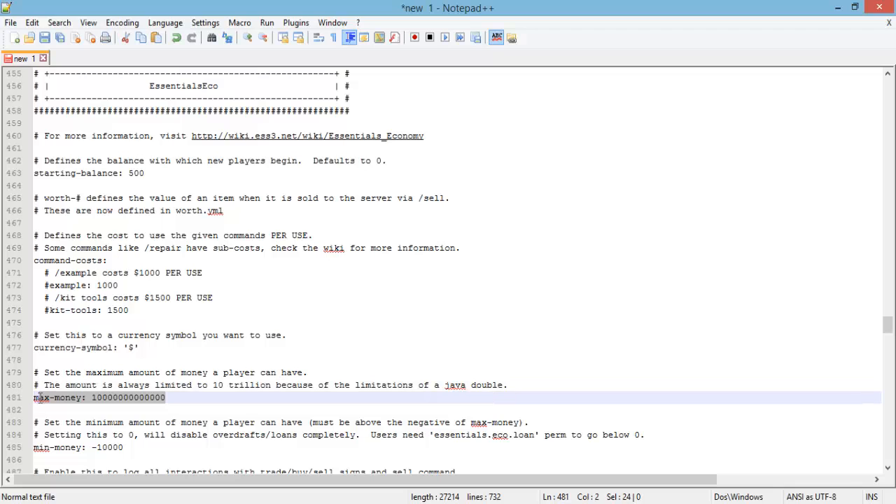
left_click(242, 397)
scroll(242, 397, "down", 3)
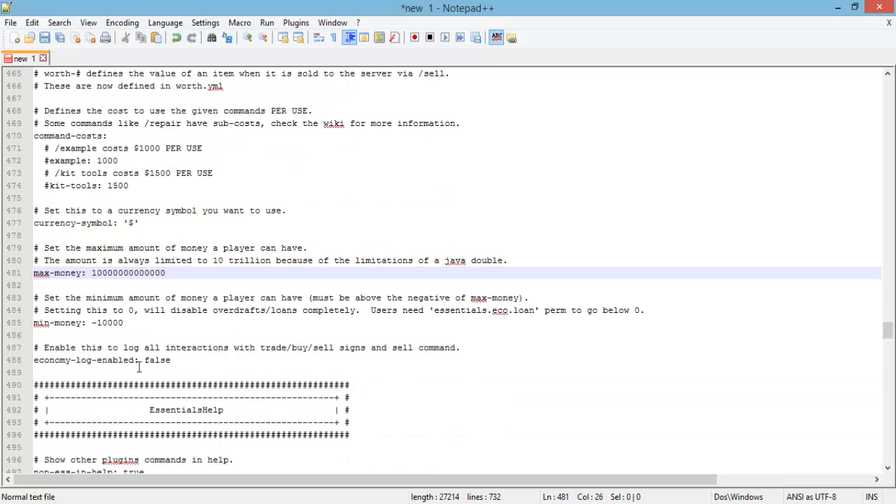
left_click_drag(123, 324, 91, 324)
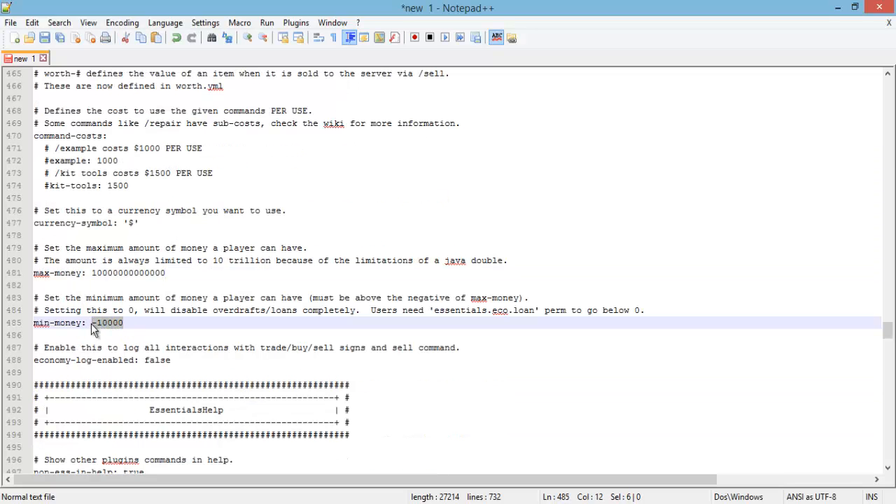
type("0")
left_click(252, 347)
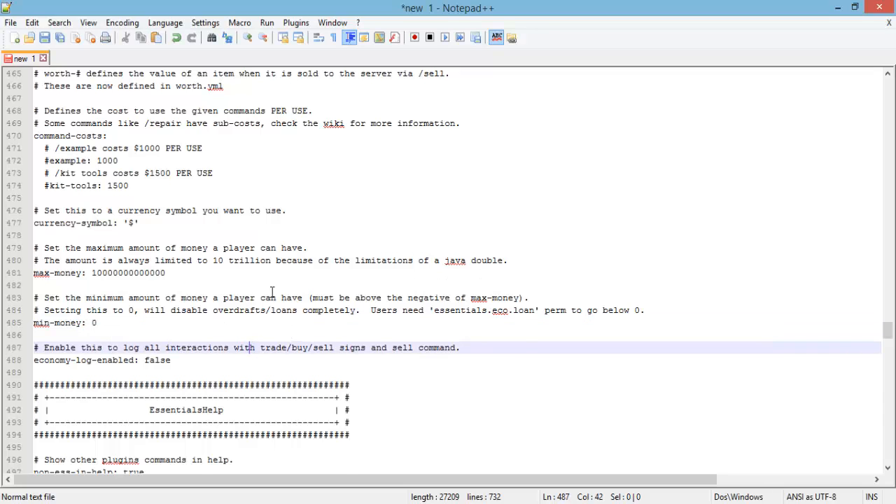
- Review the EssentialsHelp options, the EssentialsChat radius and formats, and the lava-flow entry under prevent in EssentialsProtect
scroll(294, 301, "down", 3)
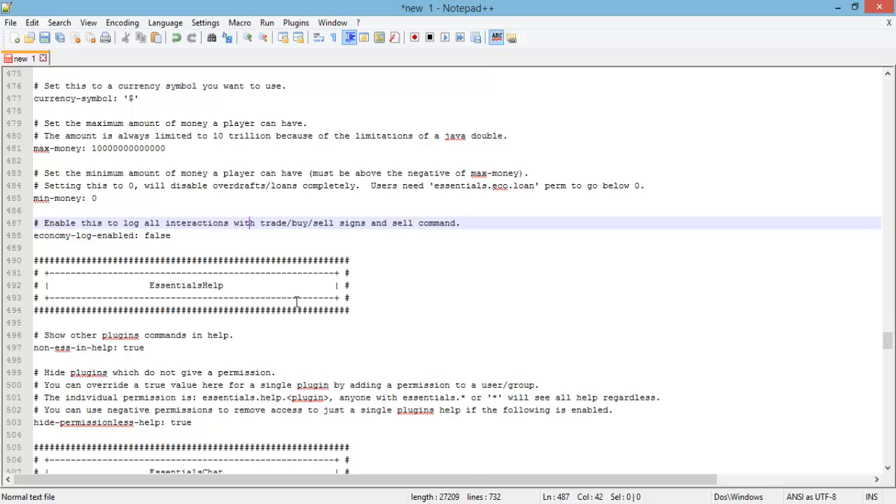
scroll(295, 301, "down", 3)
scroll(295, 301, "down", 6)
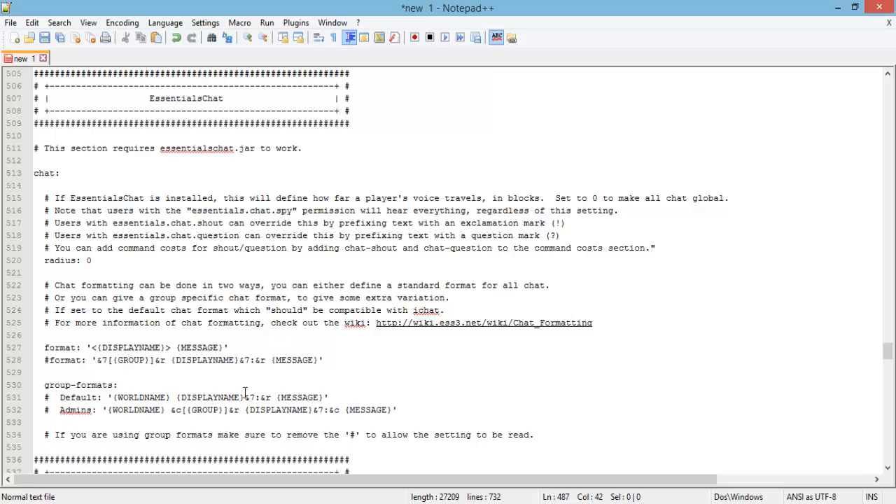
scroll(347, 350, "down", 3)
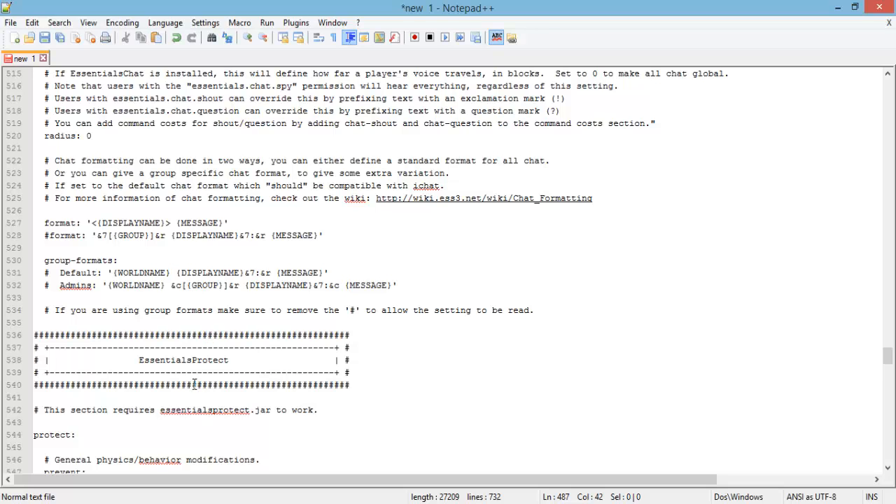
scroll(212, 395, "down", 3)
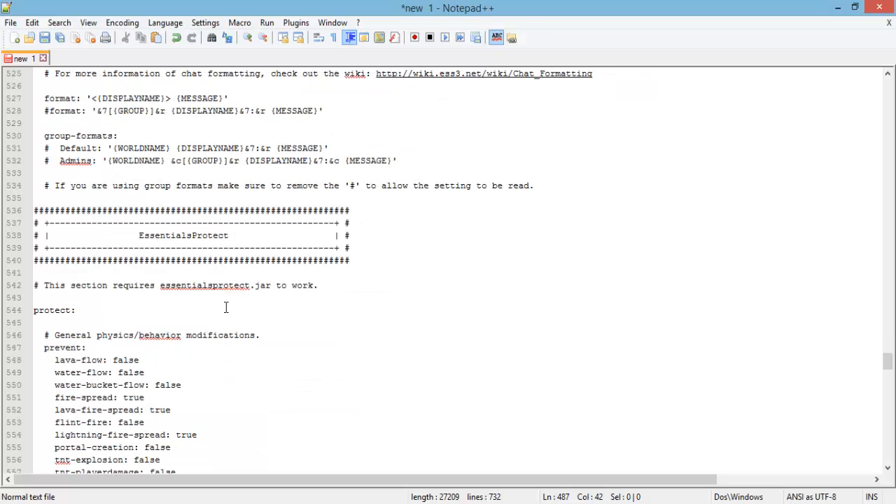
scroll(226, 304, "down", 3)
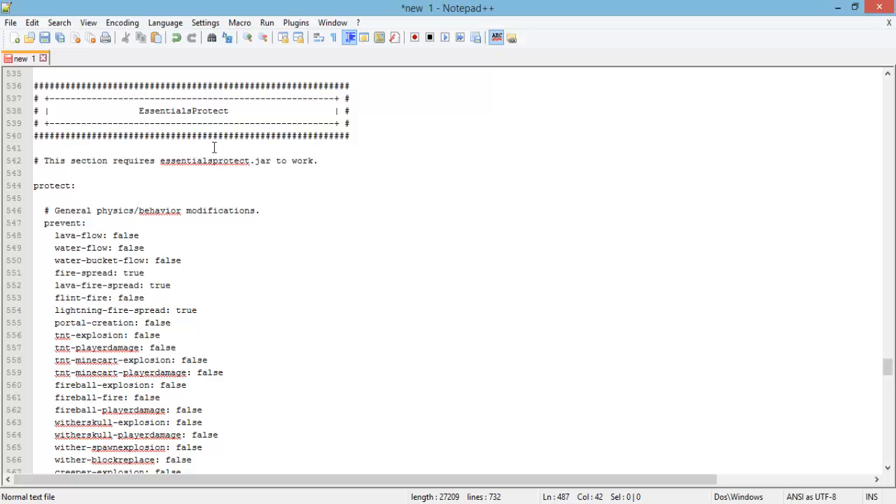
double_click(135, 236)
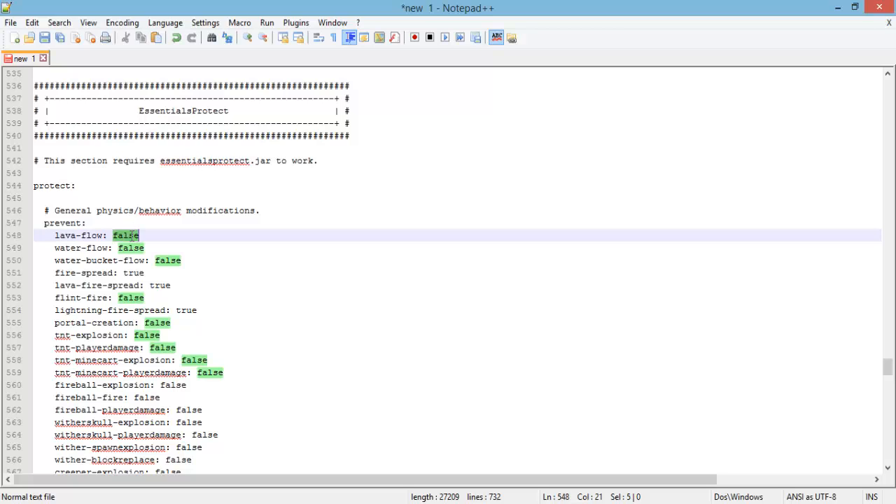
left_click(174, 235)
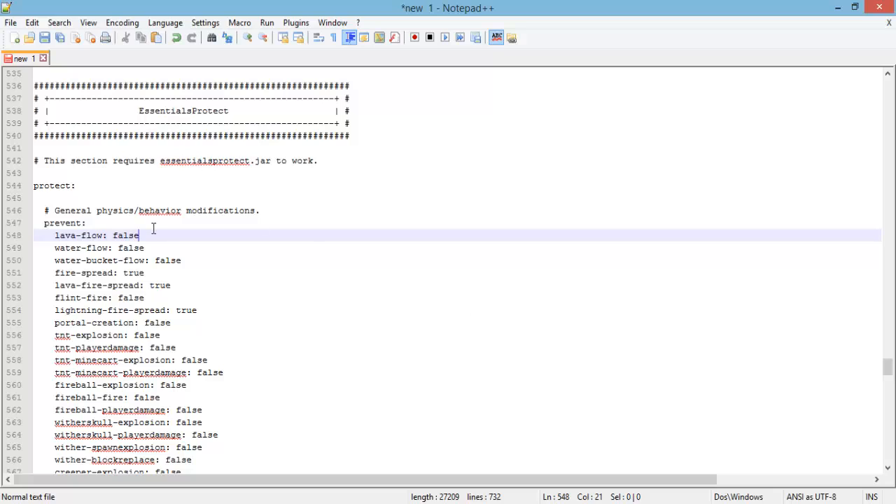
- Set lava-fire-spread and lightning-fire-spread to false in the EssentialsProtect prevent list
double_click(161, 285)
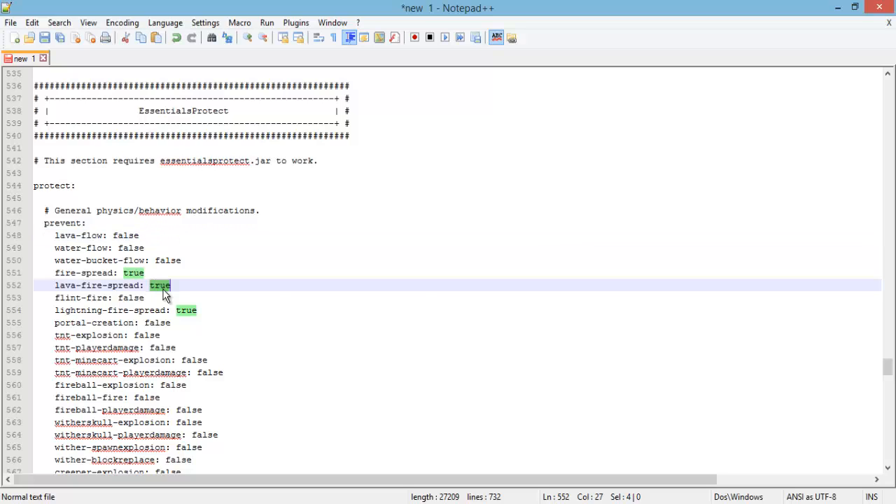
type("false")
key("Return")
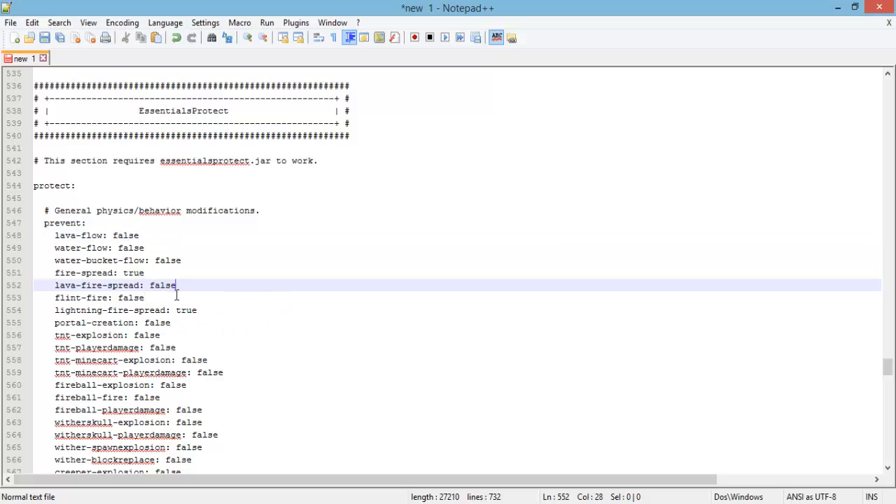
double_click(186, 310)
type("false")
key("Return")
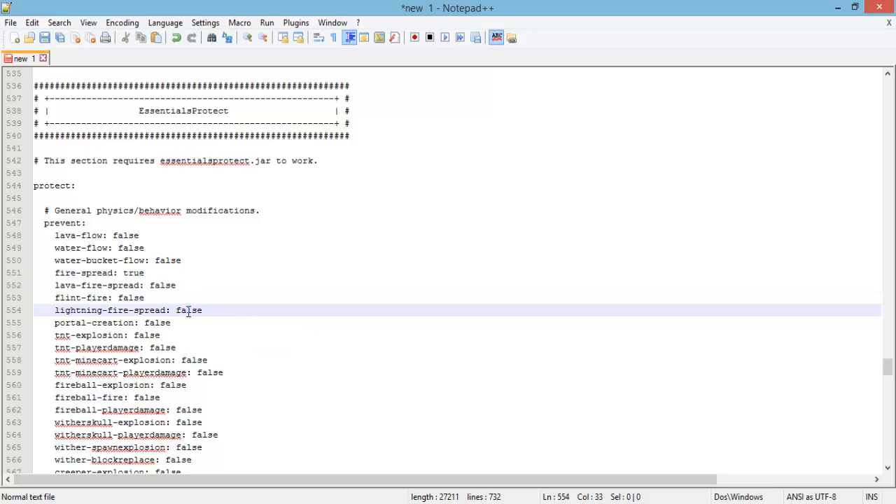
- Set enderdragon-blockdamage to false in the prevent list
scroll(229, 371, "down", 3)
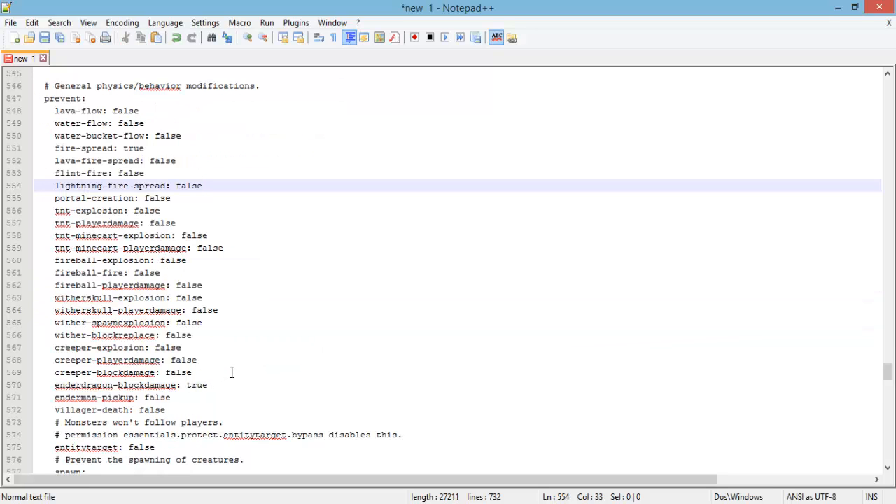
double_click(198, 385)
type("false")
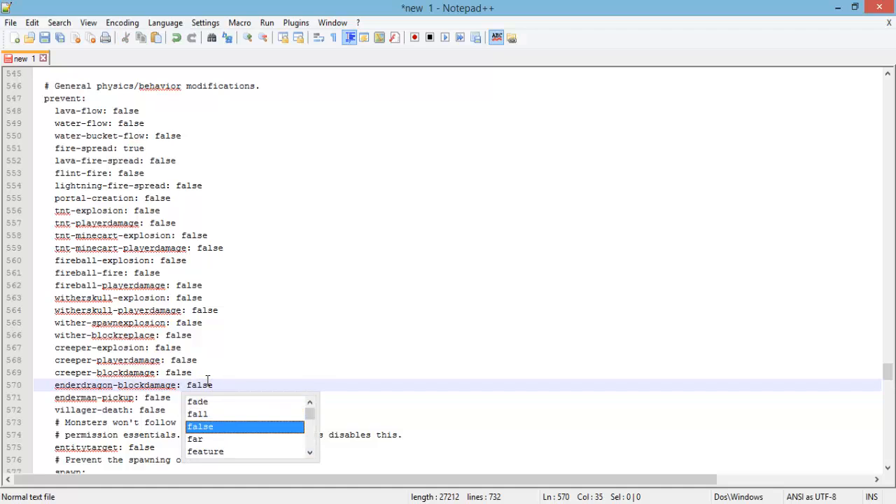
key("Return")
scroll(298, 362, "down", 3)
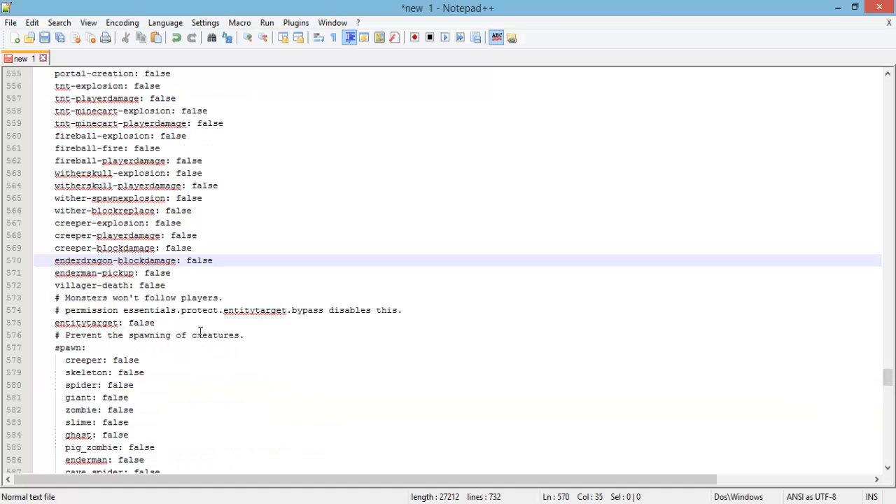
- Review the creature spawn-prevention list, the creeper explosion max-height and the fall damage option under disable
scroll(159, 336, "down", 9)
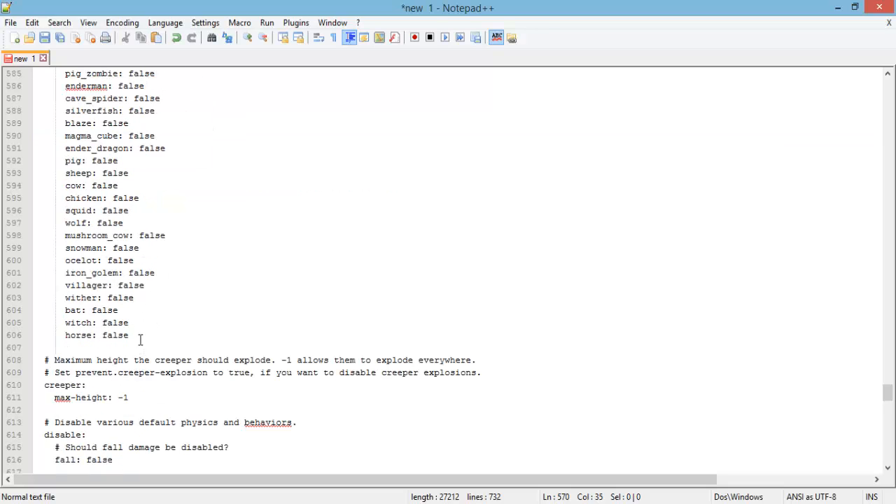
scroll(196, 211, "up", 3)
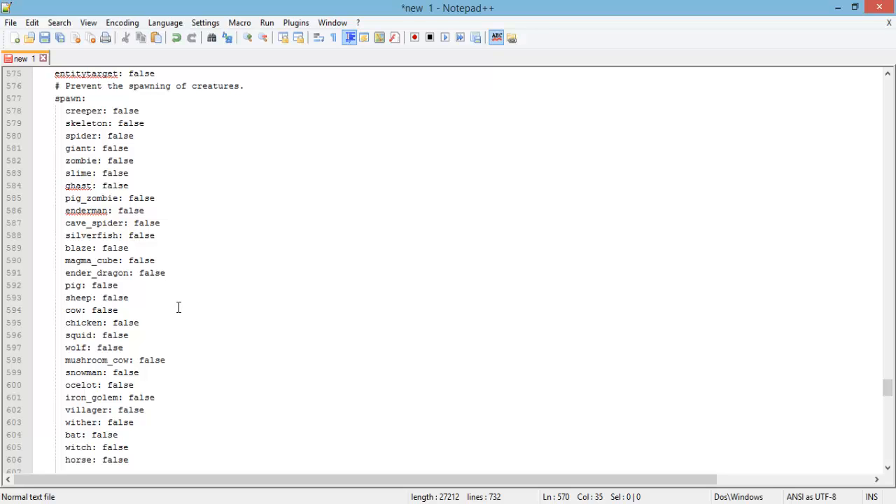
scroll(149, 385, "down", 3)
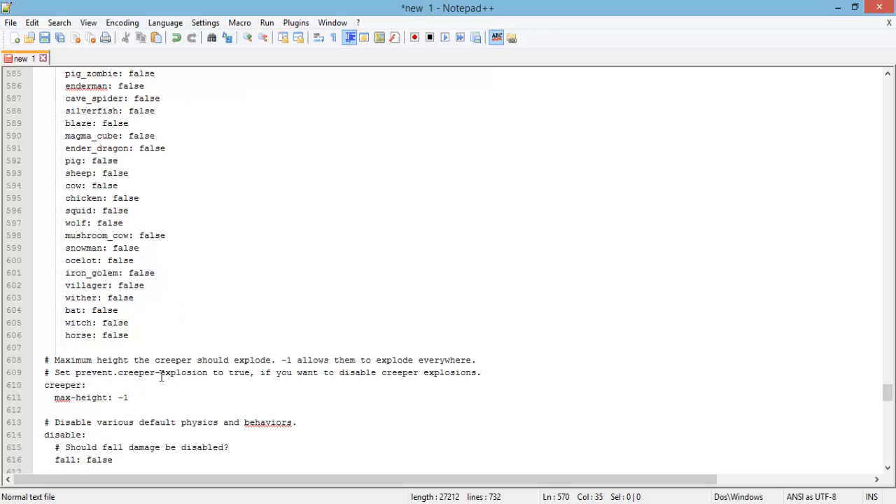
scroll(161, 376, "down", 3)
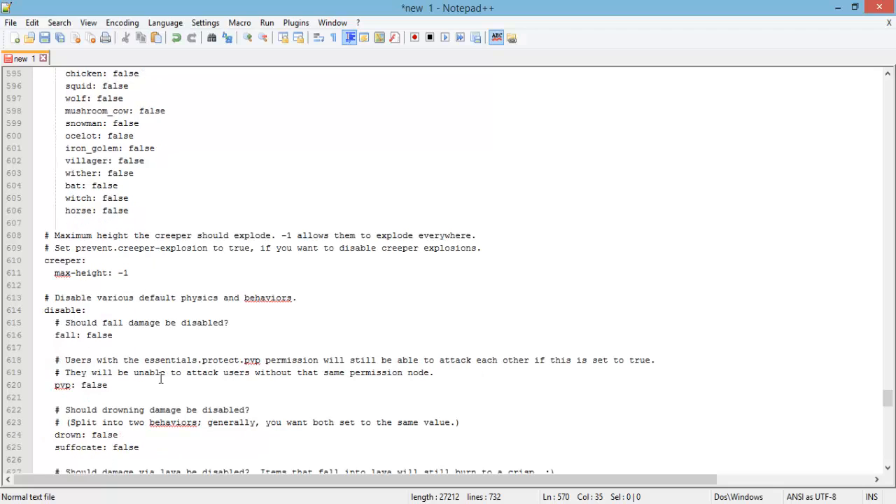
double_click(105, 335)
left_click(233, 332)
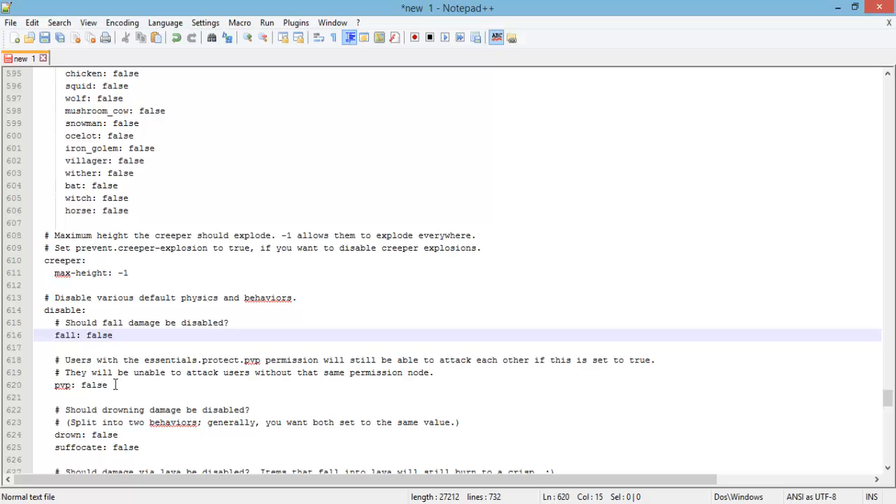
- Set pvp to true in the EssentialsProtect disable section
left_click(106, 385)
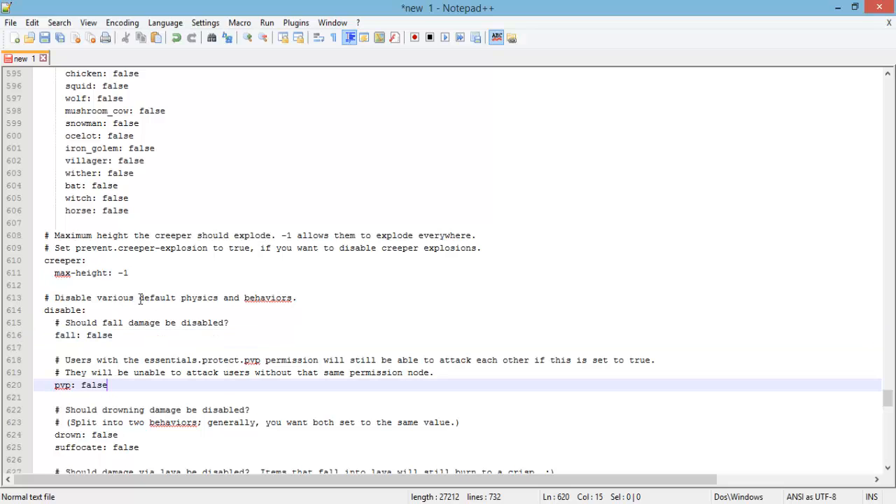
double_click(93, 385)
type("ture")
key("BackSpace")
key("BackSpace")
type("rue")
key("Escape")
left_click(230, 397)
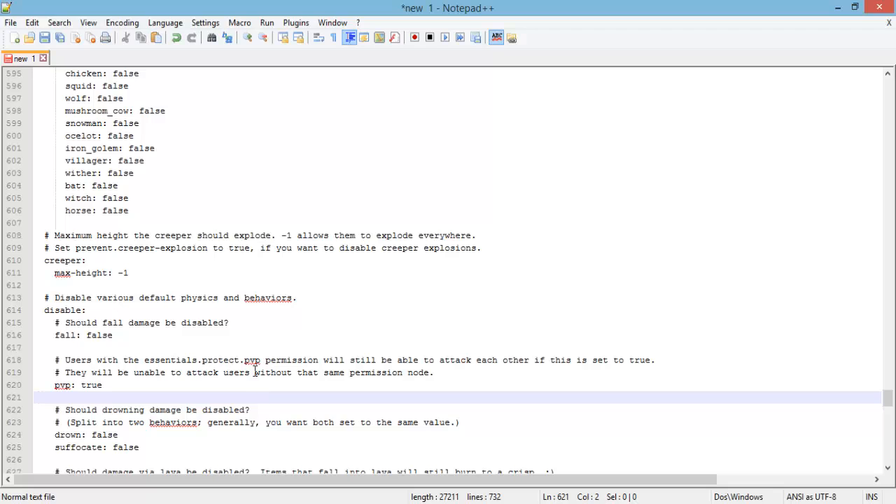
- Review the remaining damage options under disable and the storm, thunder and lightning weather entries
scroll(251, 350, "down", 3)
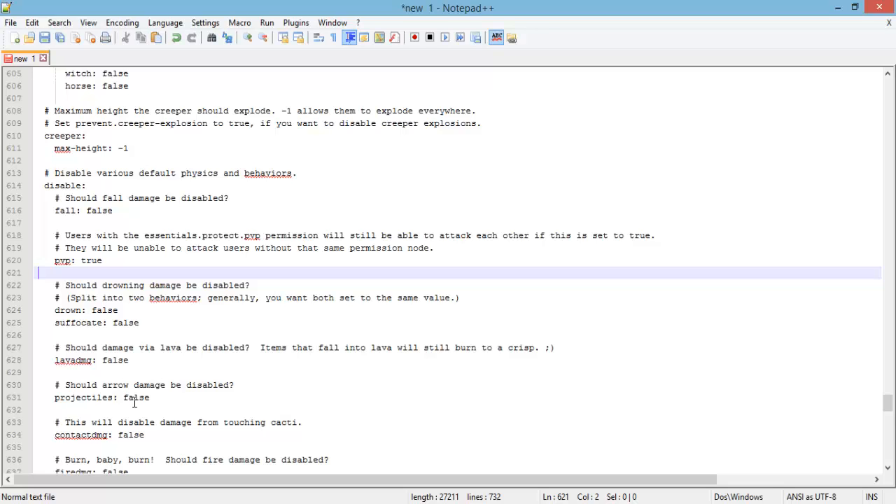
scroll(137, 391, "down", 6)
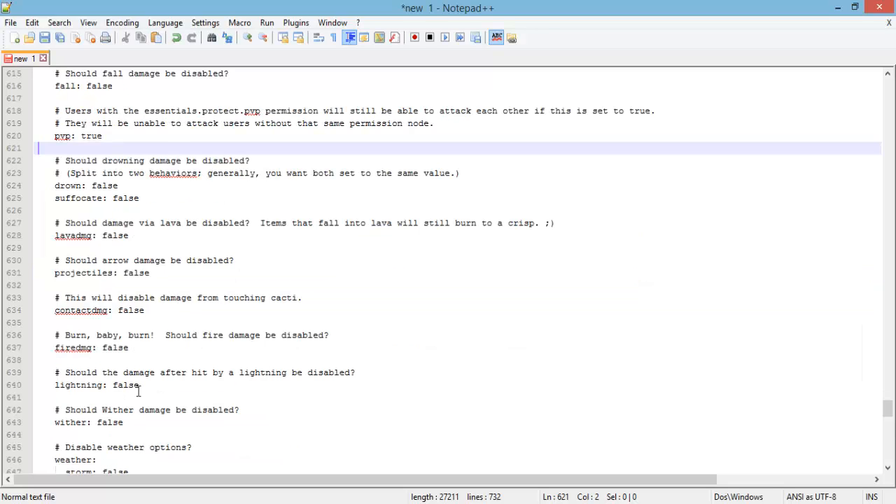
scroll(123, 260, "down", 3)
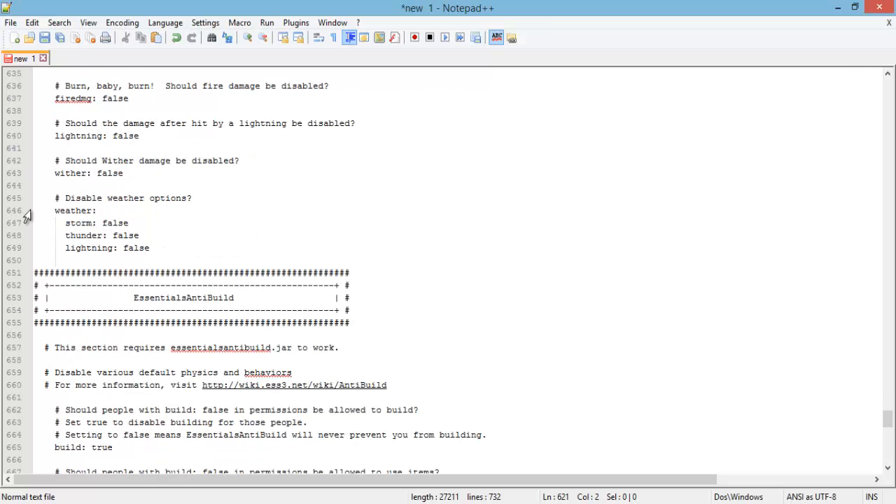
left_click_drag(61, 222, 175, 236)
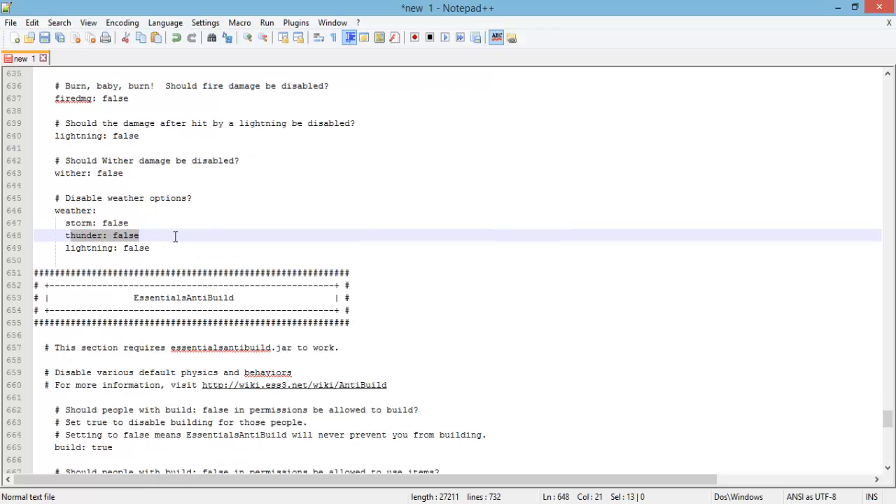
left_click_drag(96, 248, 173, 241)
left_click(172, 246)
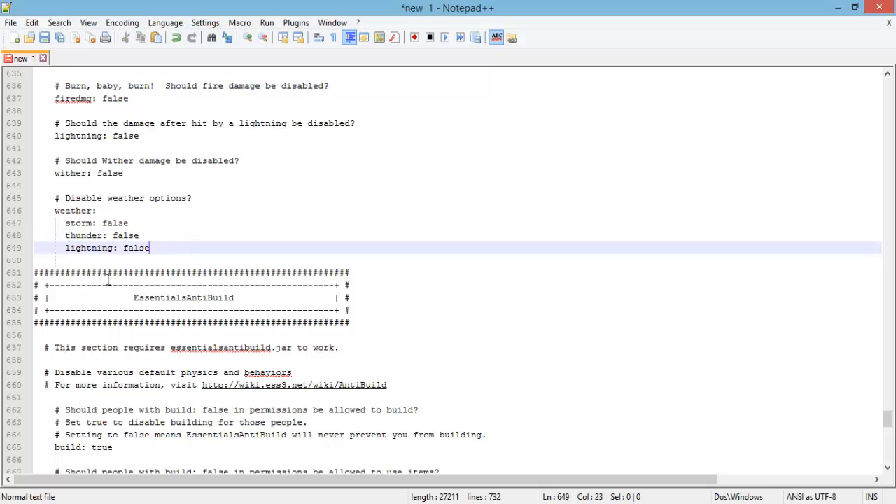
- Clear the on-placement and on-use block IDs in the EssentialsAntiBuild alert section
scroll(231, 342, "down", 3)
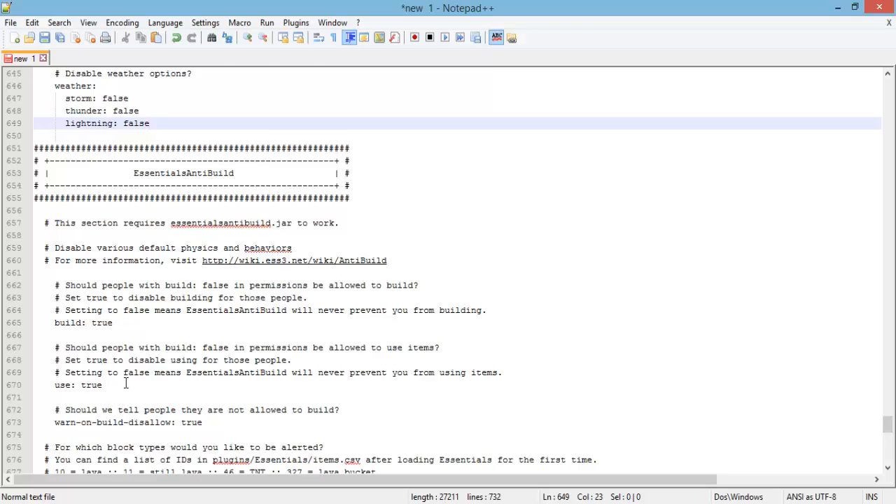
scroll(123, 389, "down", 3)
left_click_drag(193, 372, 123, 368)
key("BackSpace")
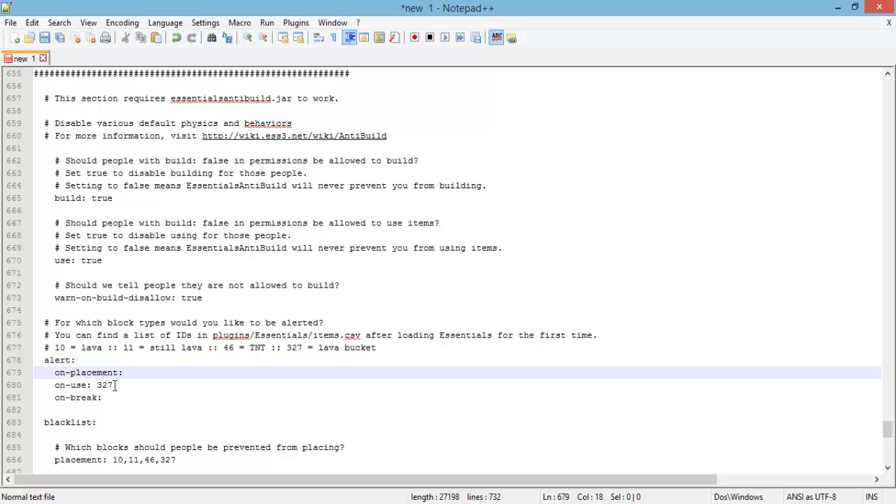
left_click(113, 385)
double_click(106, 385)
key("BackSpace")
key("BackSpace")
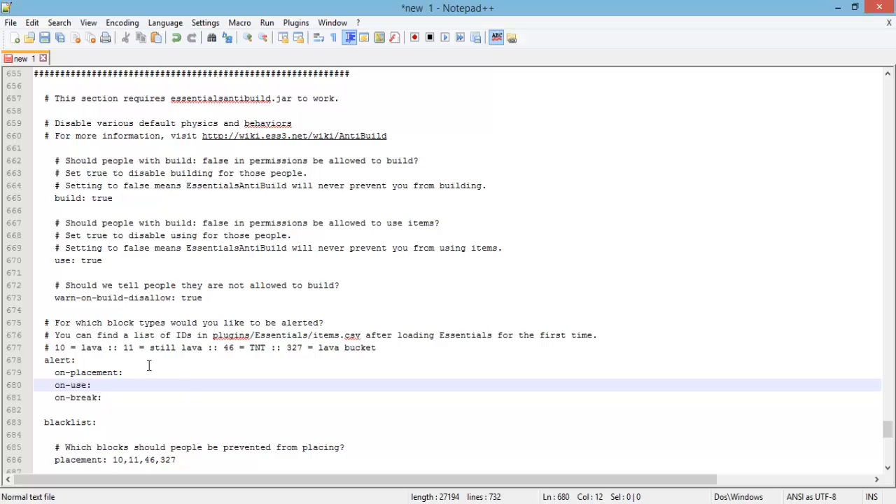
- Review the alert comment and its on-placement, on-use and on-break entries
left_click_drag(160, 322, 349, 318)
left_click(142, 381)
left_click(137, 371)
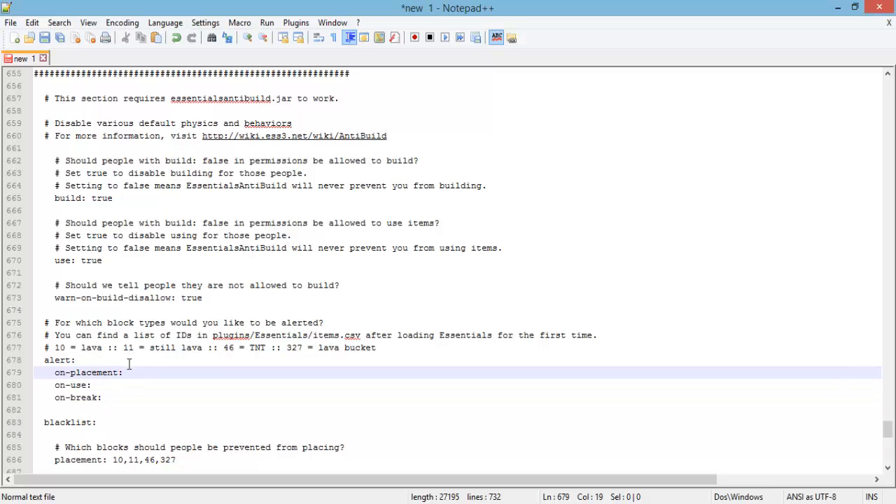
left_click(120, 386)
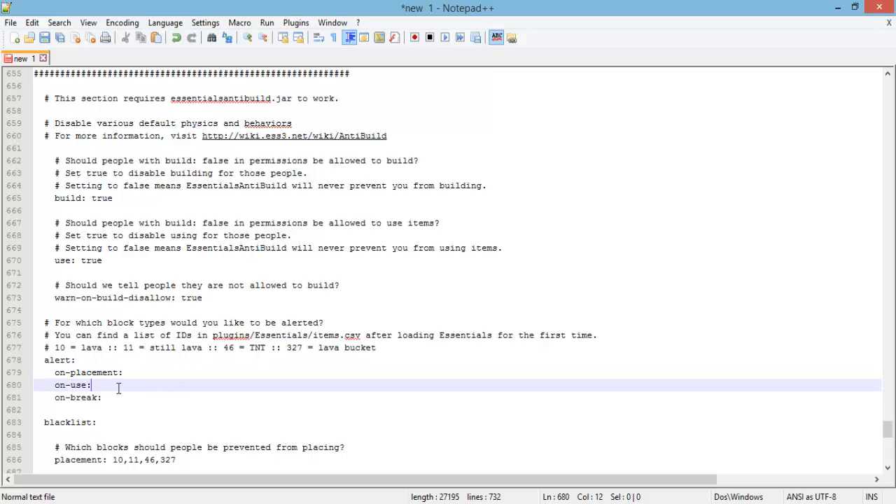
left_click(133, 396)
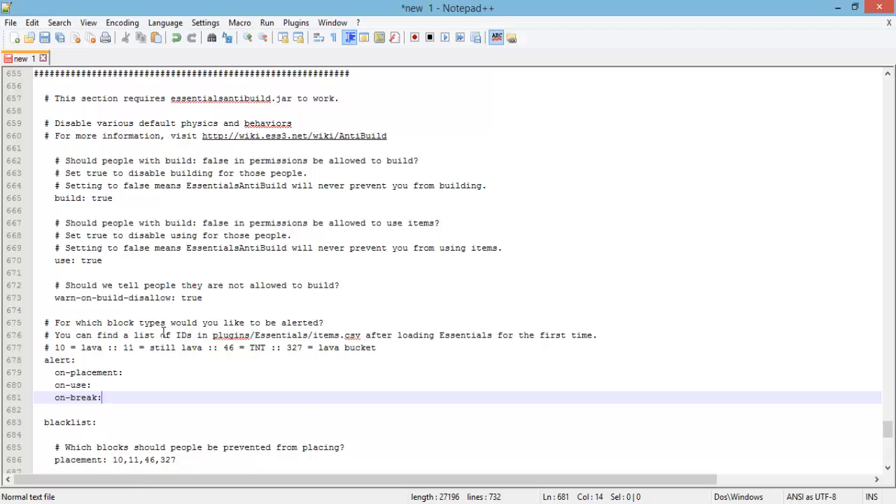
- Clear the placement and usage item IDs in the EssentialsAntiBuild blacklist
scroll(163, 332, "down", 3)
left_click(191, 338)
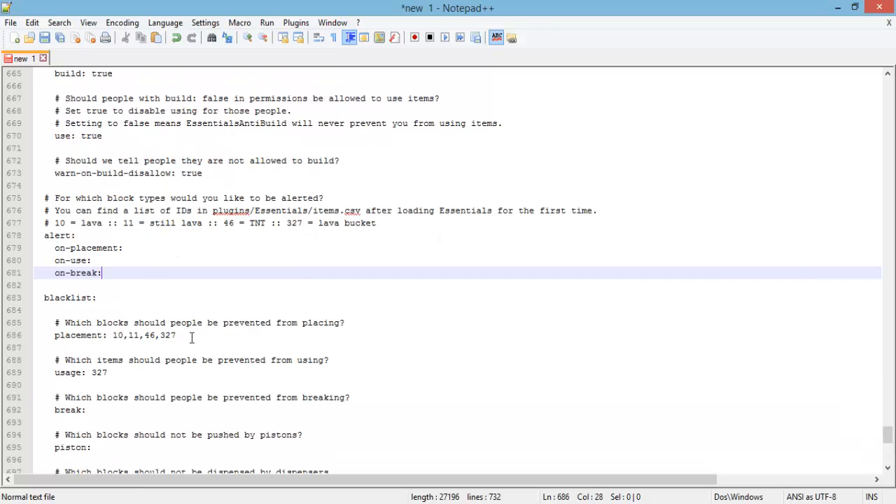
left_click_drag(191, 338, 112, 338)
key("BackSpace")
key("BackSpace")
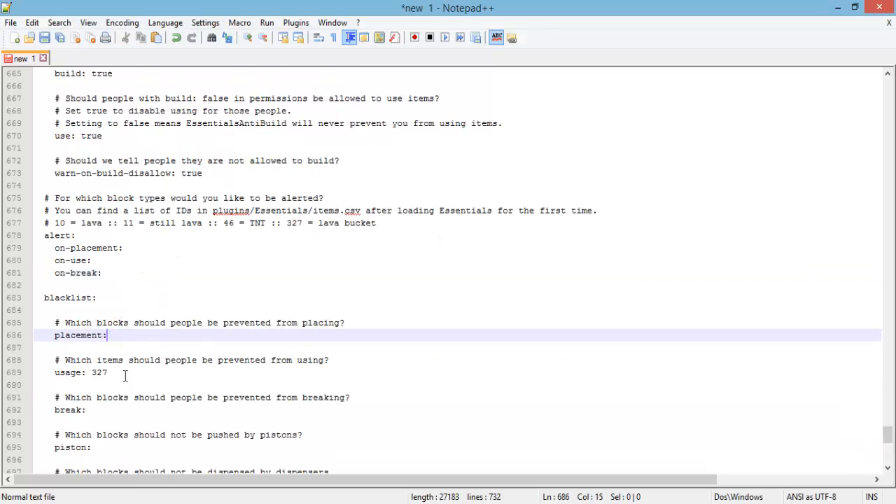
double_click(106, 372)
key("BackSpace")
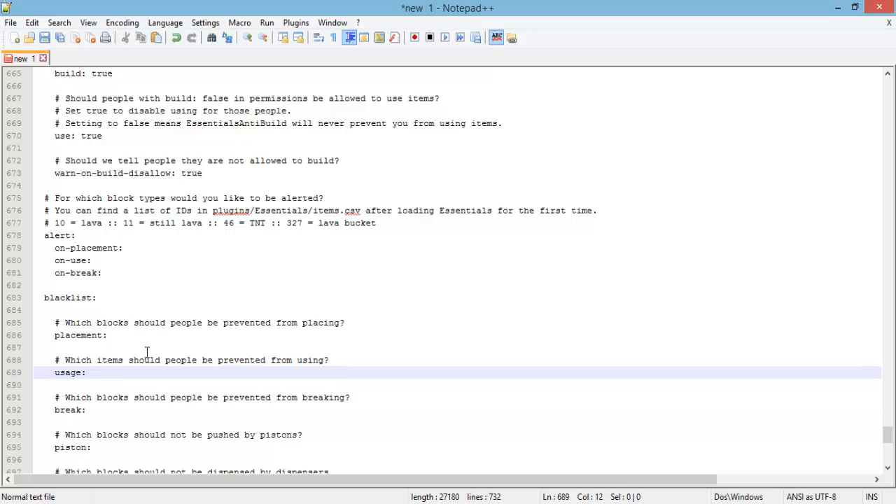
scroll(147, 352, "down", 3)
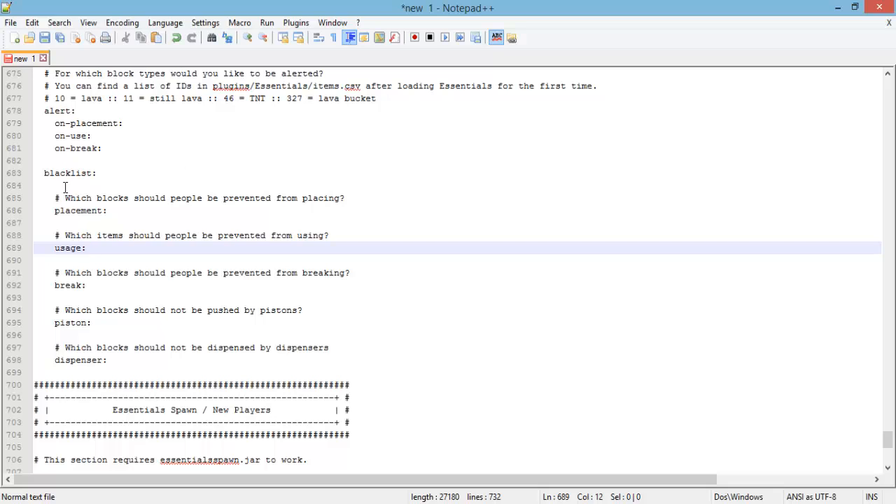
left_click_drag(65, 187, 109, 248)
left_click(109, 248)
type("464r768")
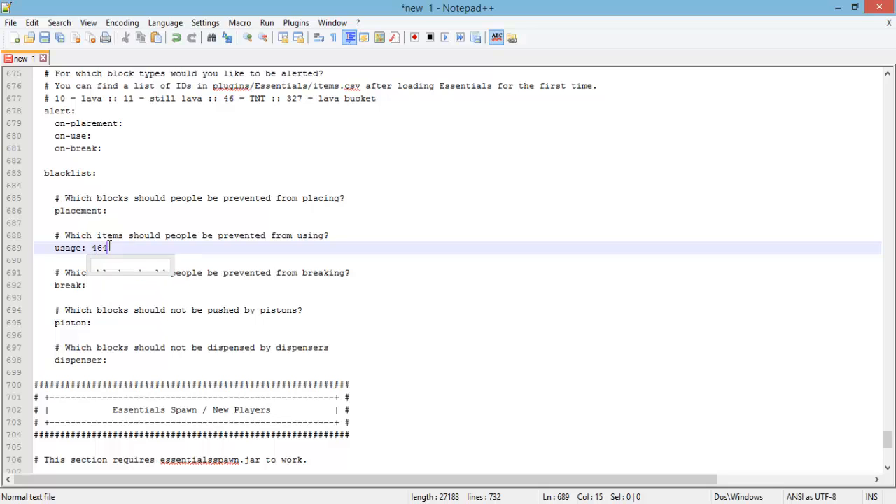
key("BackSpace")
key("BackSpace")
key("BackSpace")
key("BackSpace")
key("BackSpace")
key("BackSpace")
key("BackSpace")
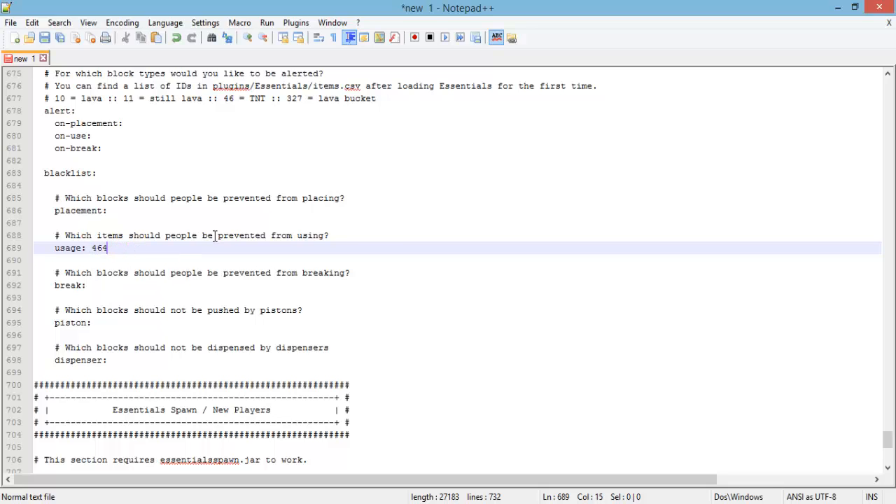
key("BackSpace")
right_click(220, 231)
left_click(190, 237)
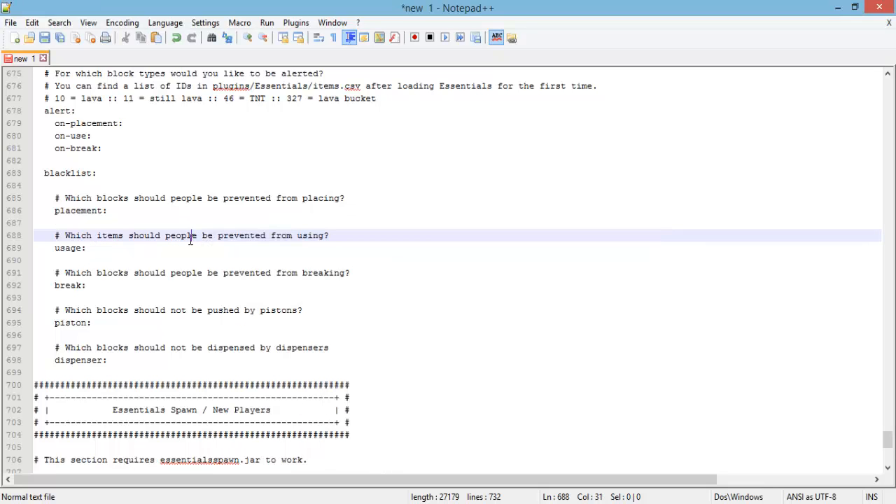
- In the newbies section, set announce-format to '&d&lWelcome {DISPLAYNAME}&dto Dronecraft!' and clear the first-join kit value
scroll(190, 239, "down", 3)
scroll(190, 239, "down", 3)
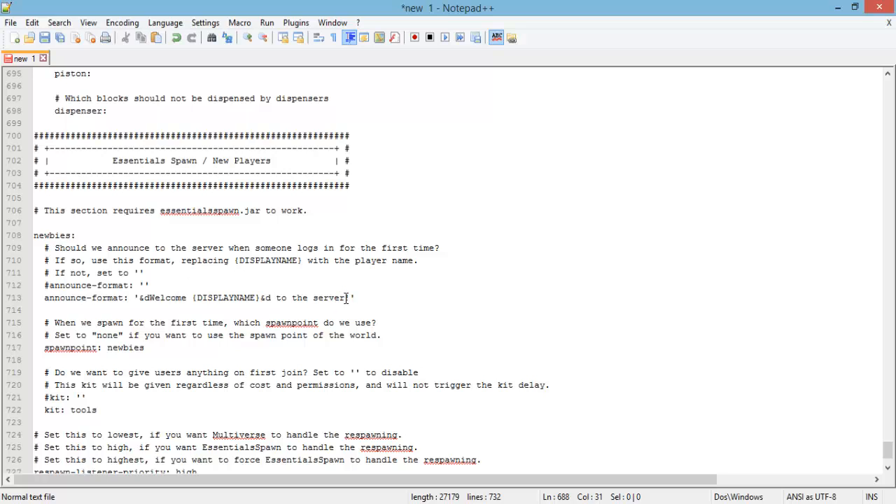
left_click_drag(347, 298, 260, 297)
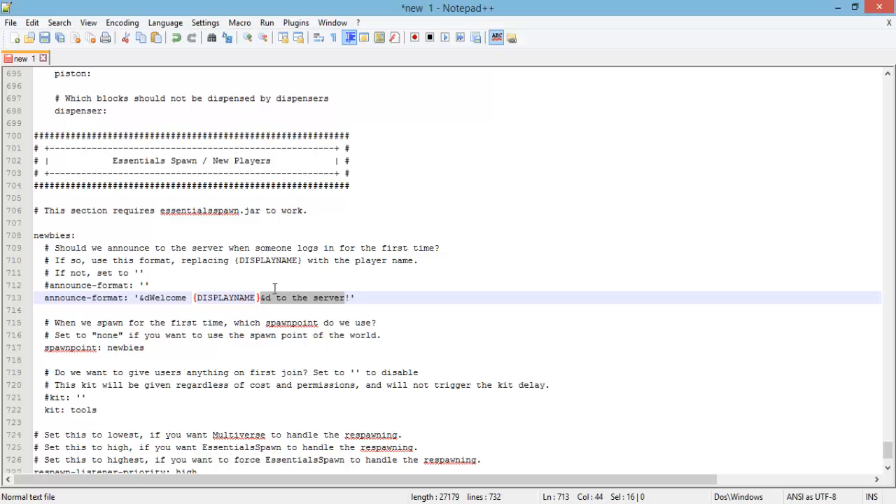
left_click_drag(203, 296, 347, 299)
type("&dto D")
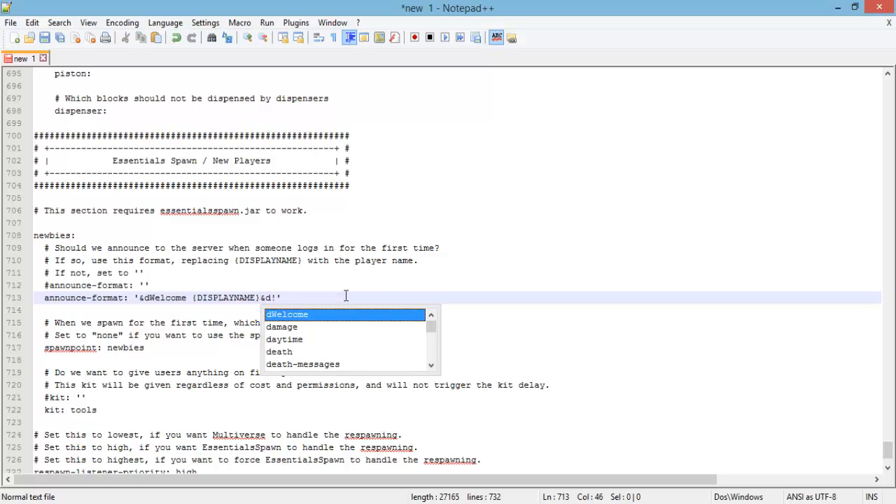
type("ronecraft")
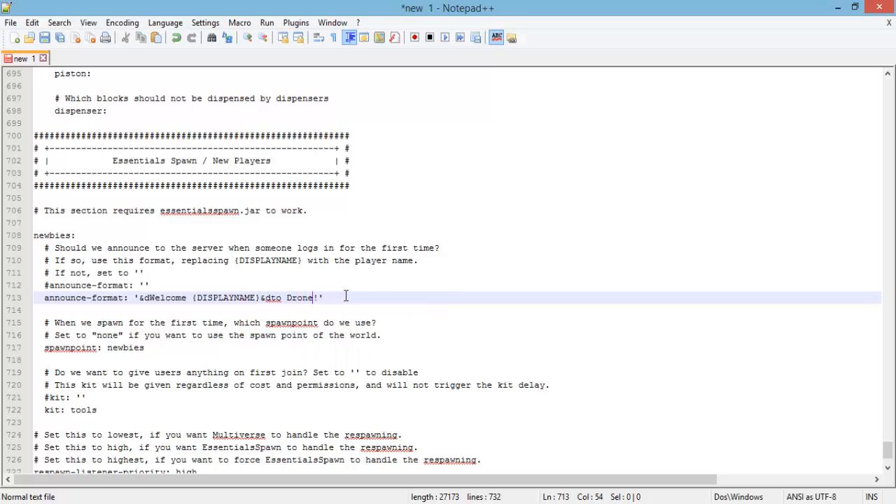
left_click(152, 297)
type("&l")
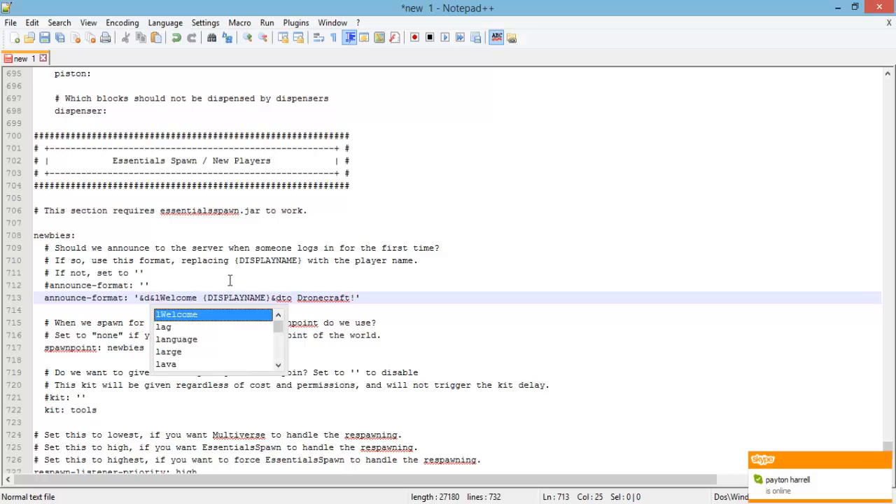
left_click(250, 297)
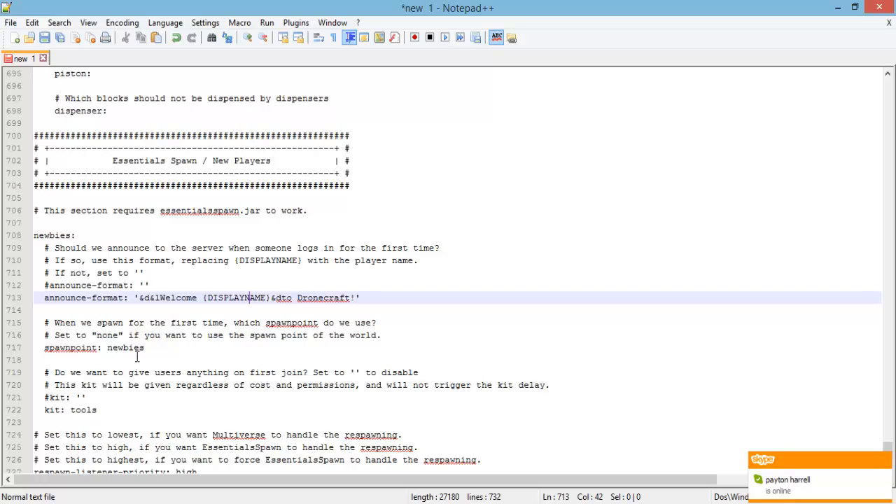
double_click(88, 409)
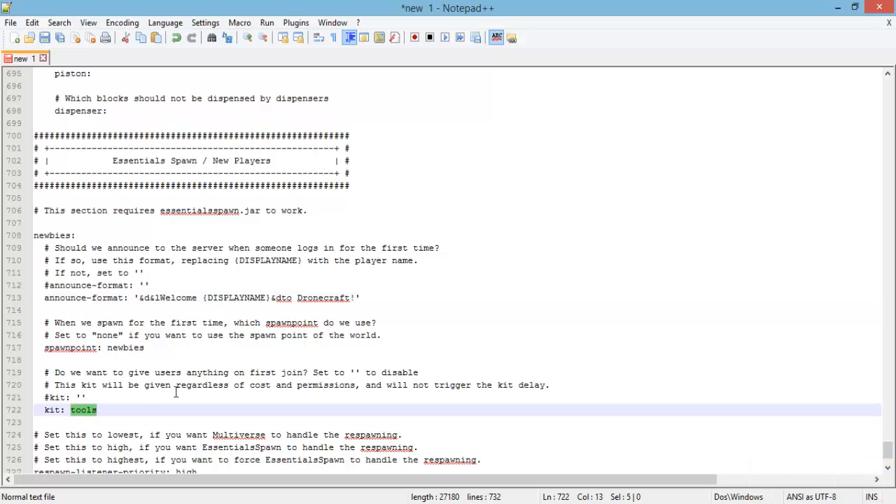
key("Delete")
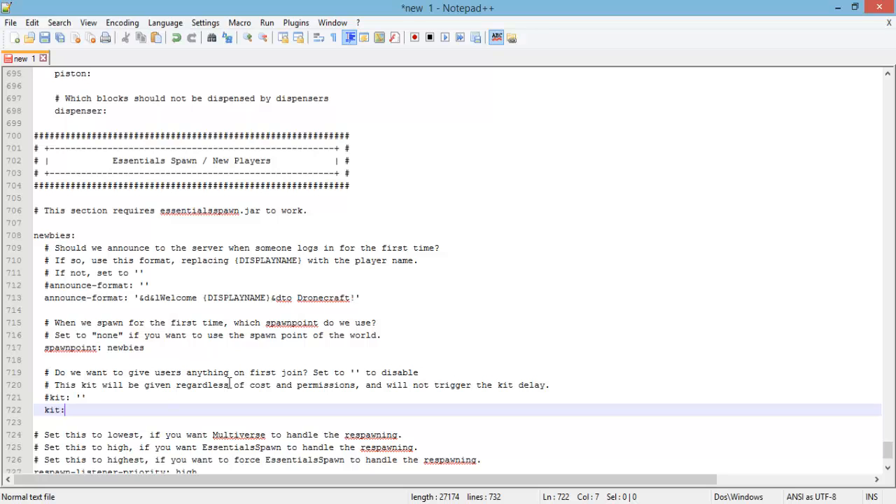
- Check the respawn-at-home setting at the end of the configuration and return to the beginning of the file
scroll(241, 378, "down", 2)
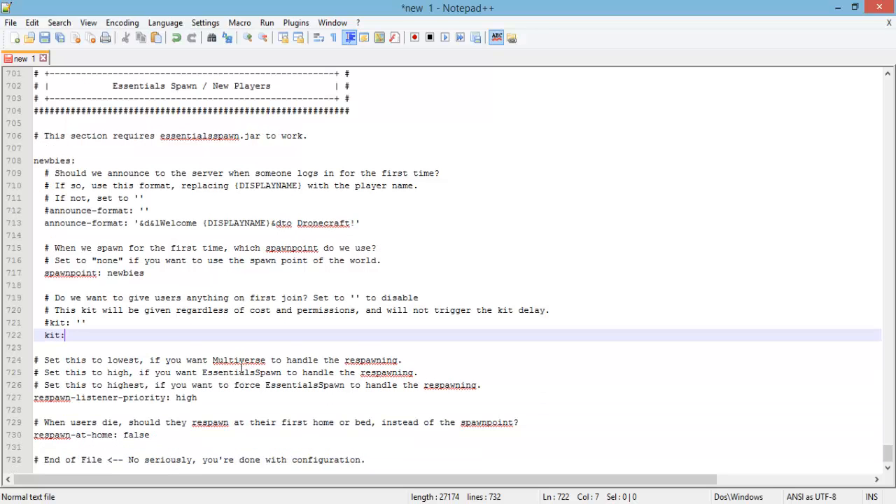
double_click(142, 434)
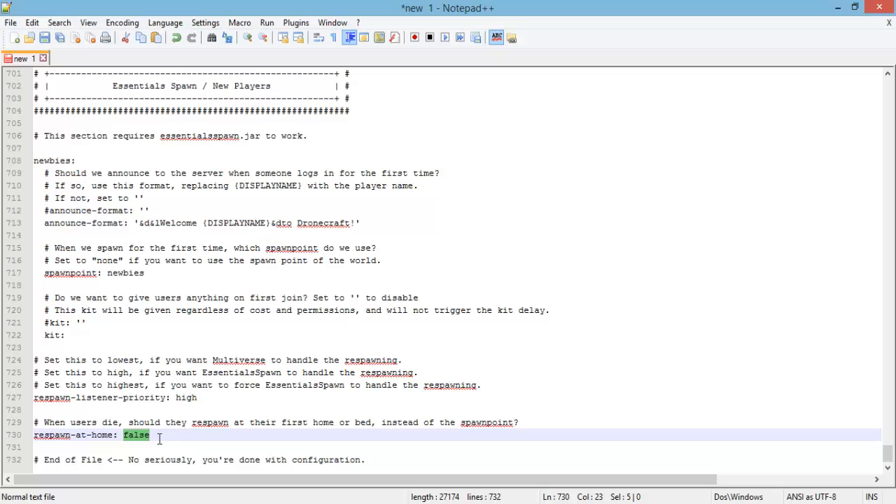
left_click_drag(151, 434, 124, 433)
left_click(160, 433)
scroll(305, 219, "up", 13)
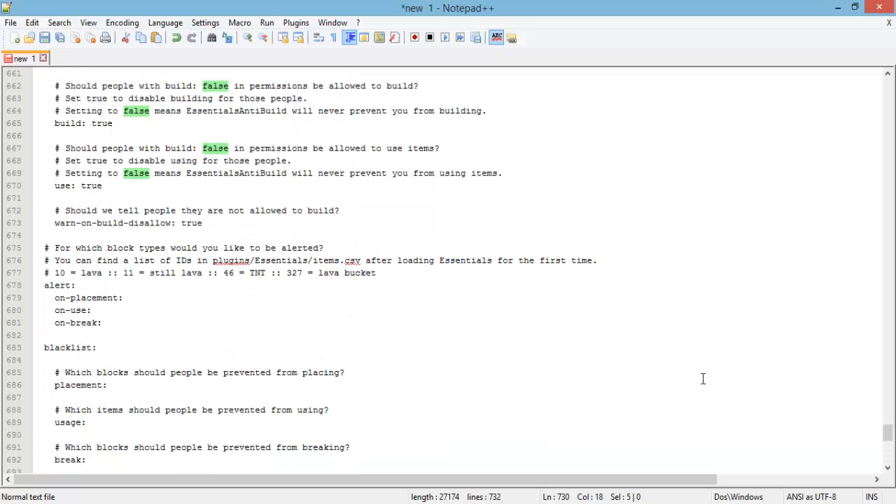
left_click_drag(891, 434, 886, 84)
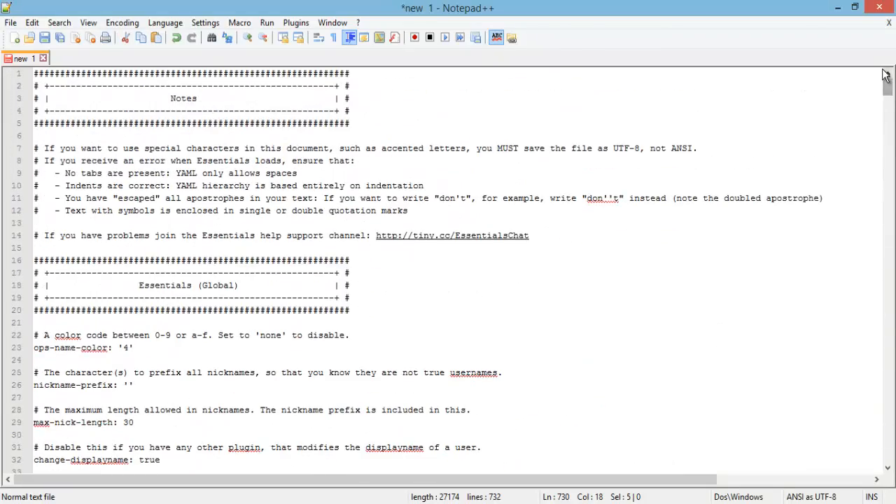